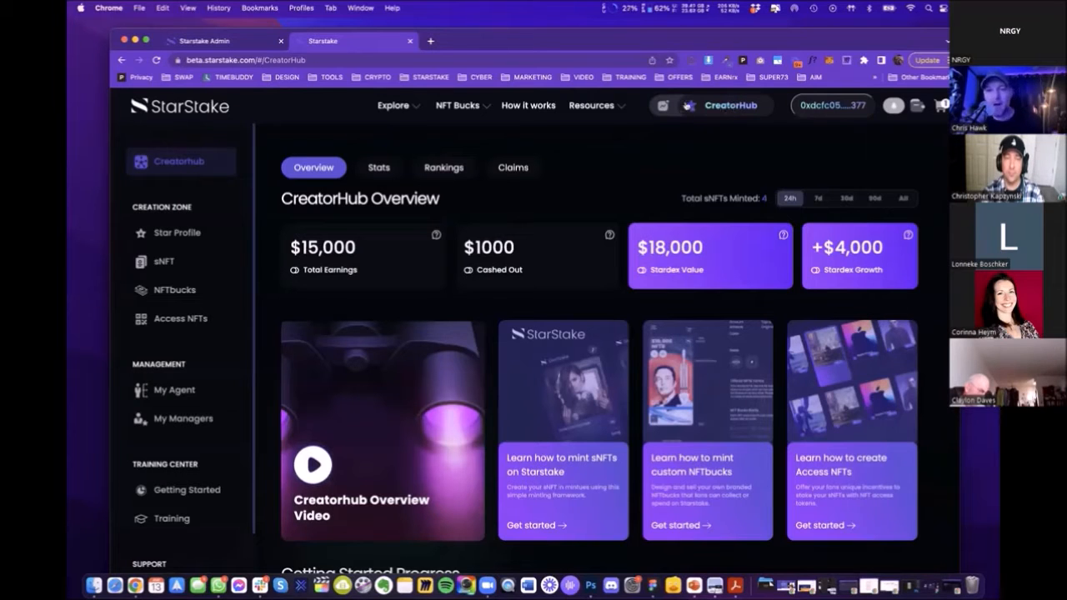
Look over the CreatorHub overview, then open the NFTbucks dashboard and examine its creation steps and resources
scroll(578, 386, down, 1)
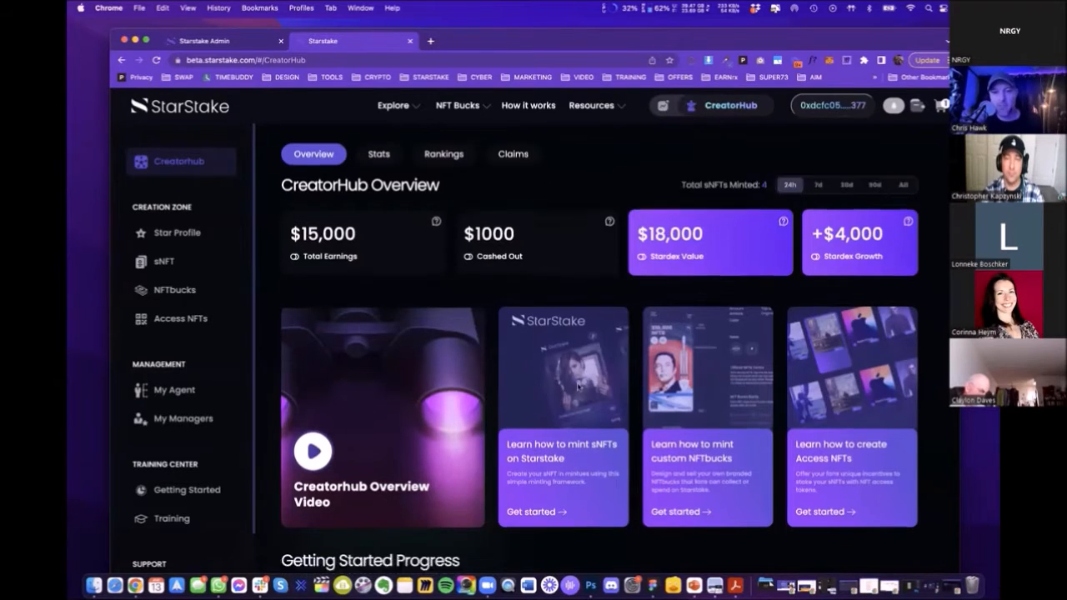
scroll(578, 386, down, 3)
scroll(476, 464, up, 4)
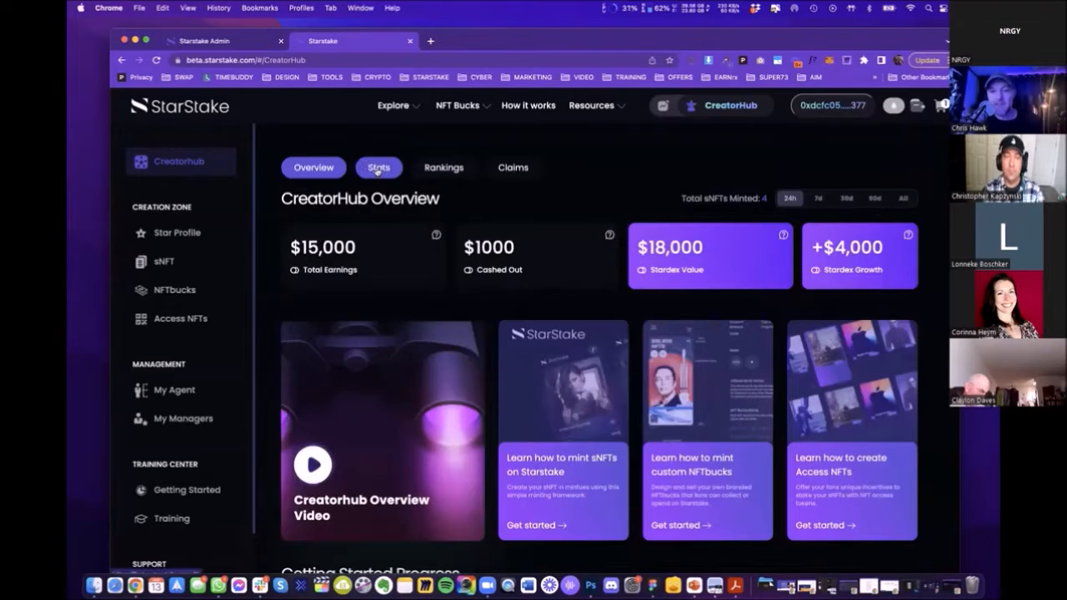
click(170, 291)
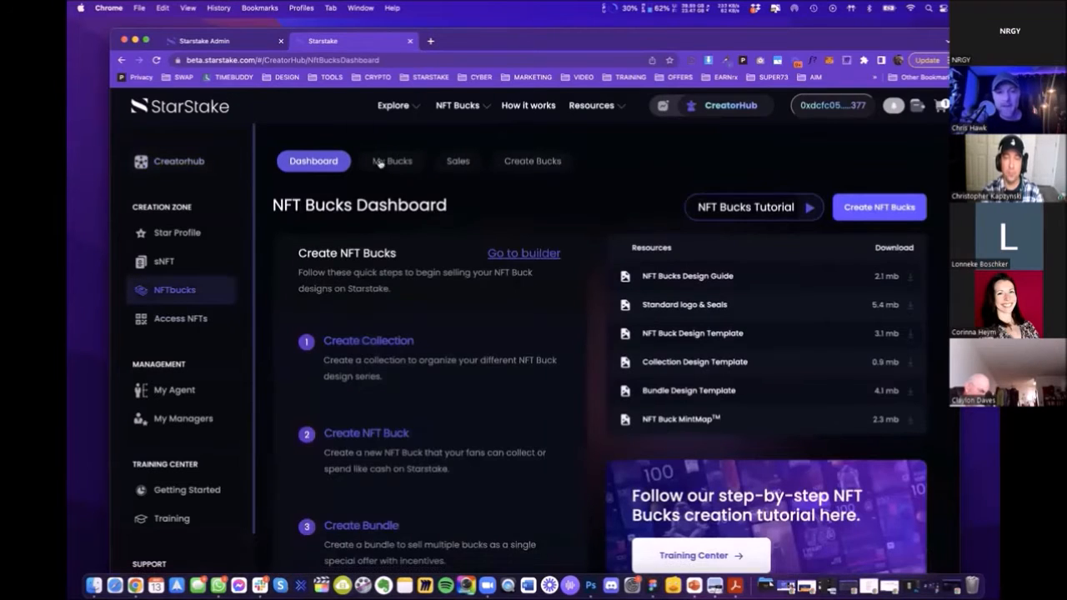
scroll(352, 225, down, 2)
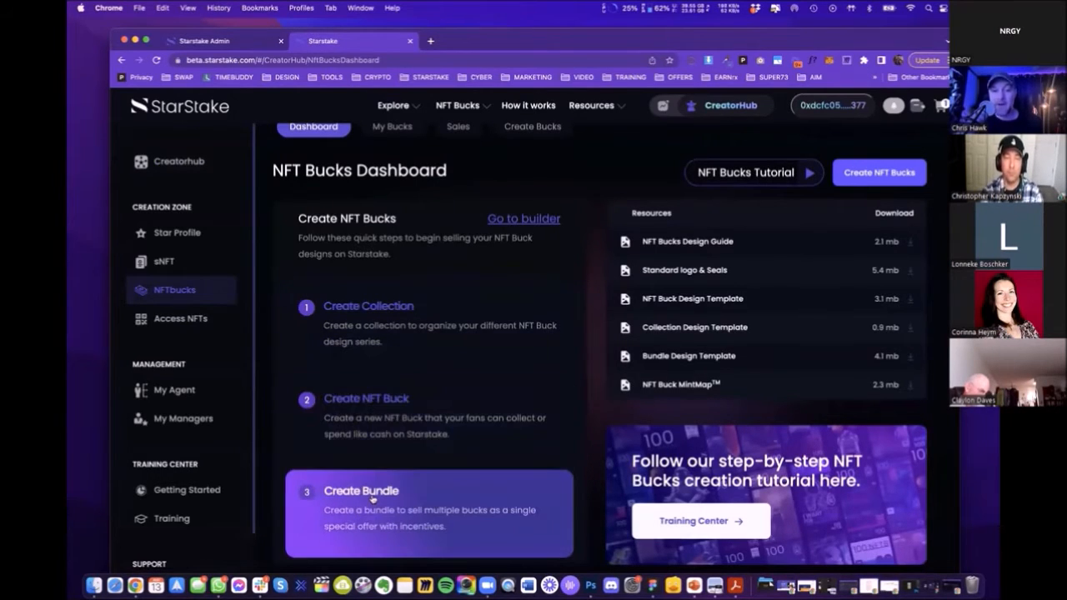
scroll(372, 498, up, 1)
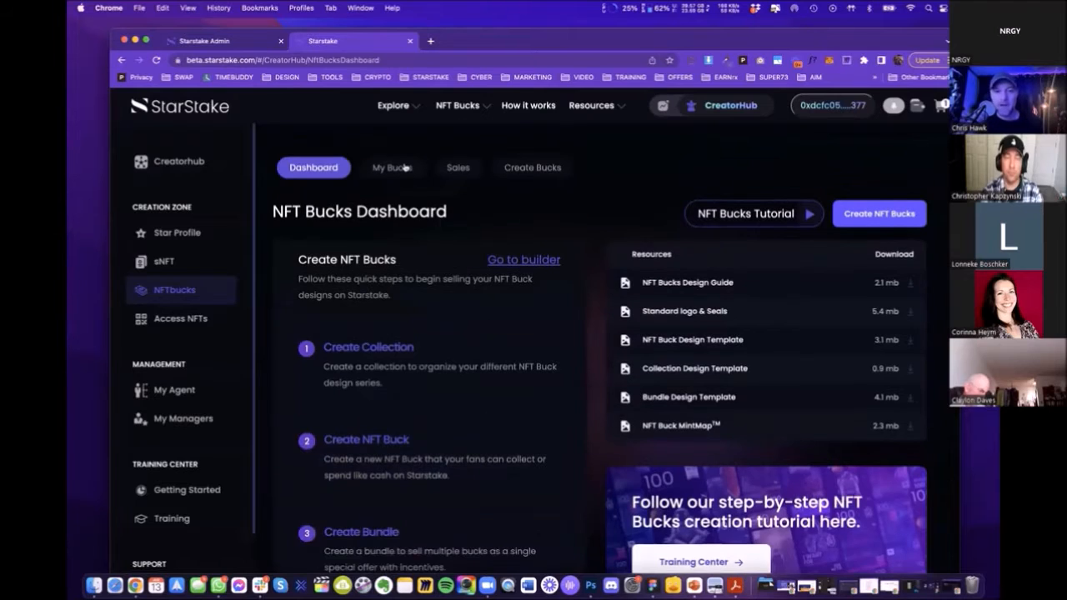
Open the account's own NFT Bucks and examine the listed bucks and collections
click(405, 168)
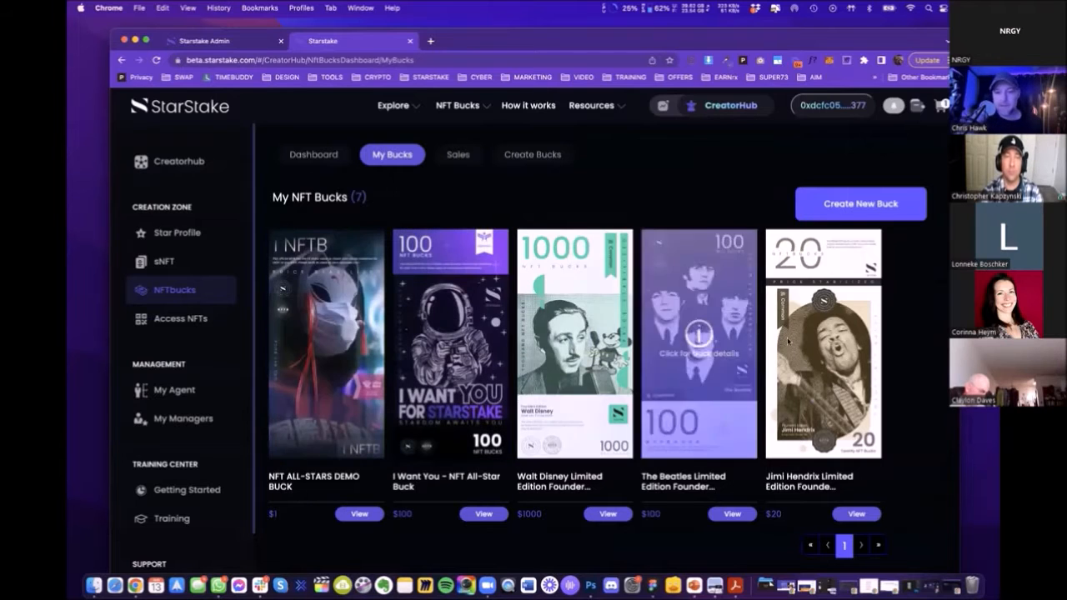
scroll(641, 319, down, 3)
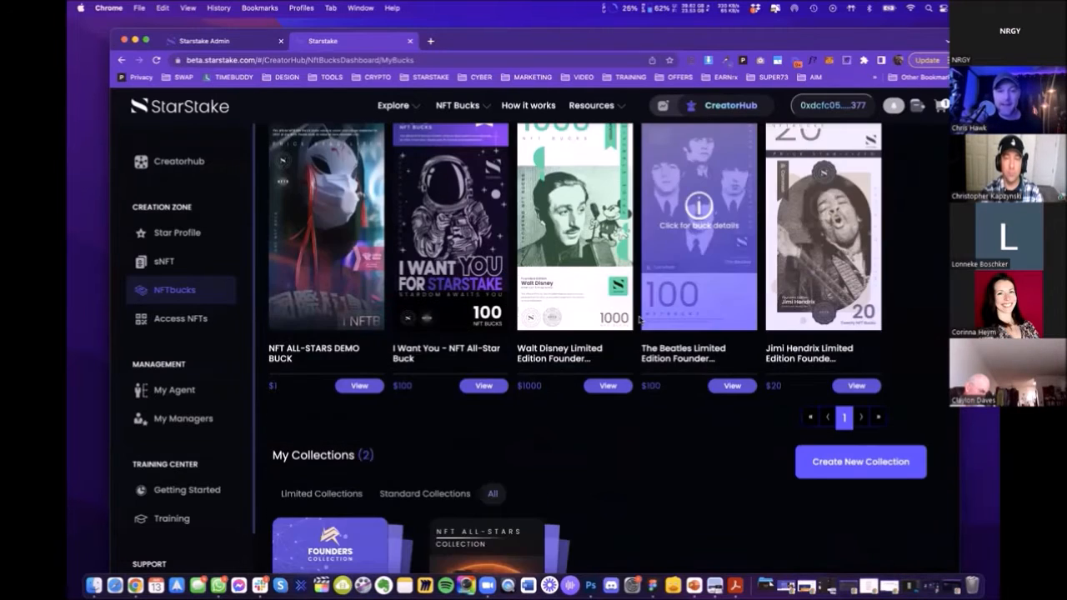
scroll(640, 320, down, 8)
scroll(325, 302, up, 1)
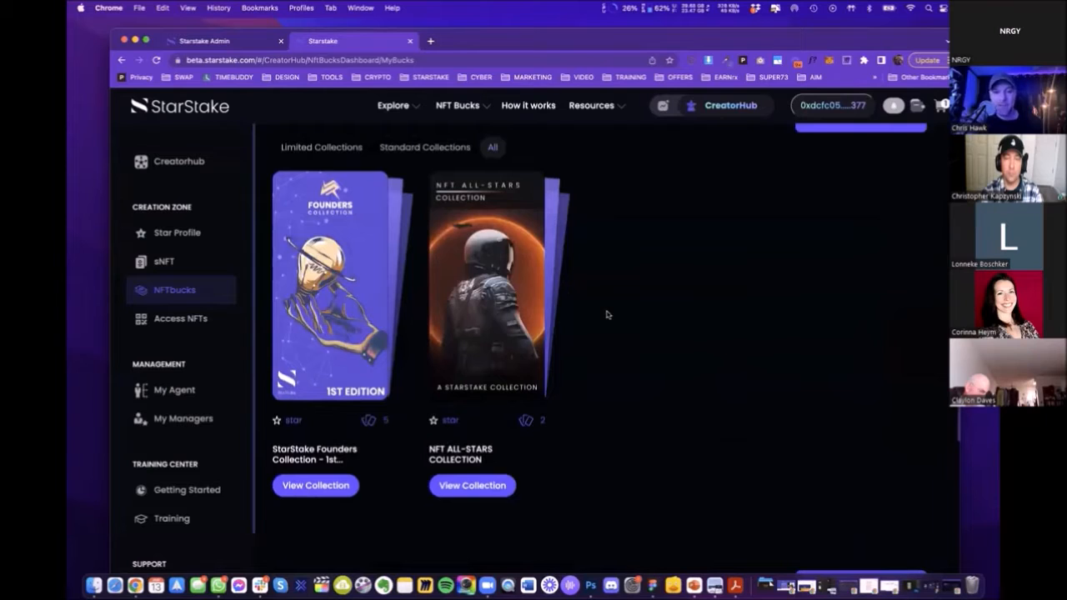
View the StarStake Founders Collection - 1st Edition, examine its description and common bucks, and return to the bucks list
click(296, 479)
scroll(300, 307, down, 6)
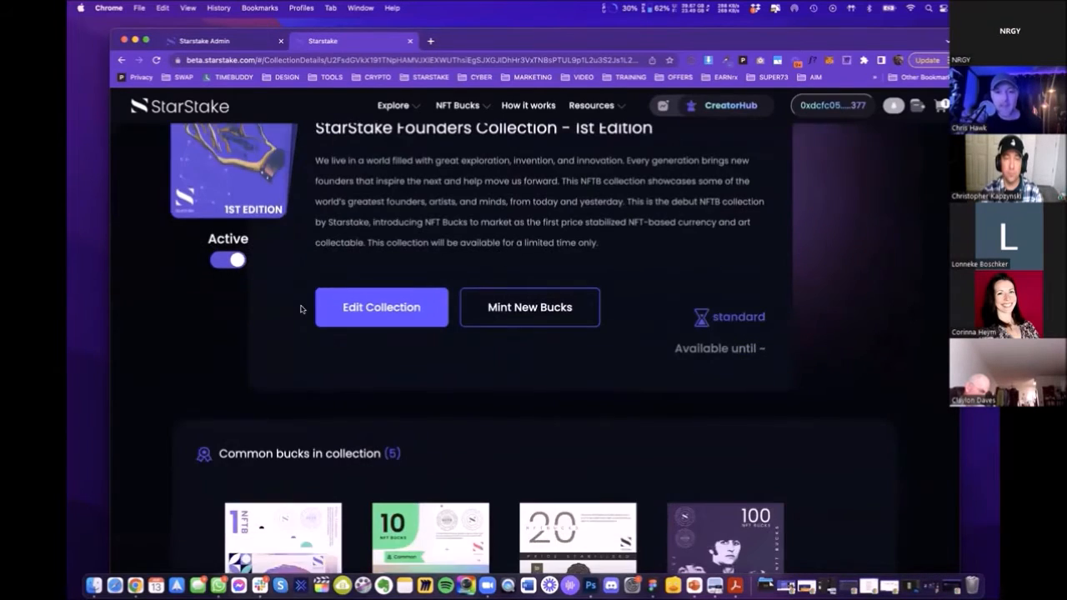
scroll(301, 309, down, 4)
scroll(433, 309, down, 5)
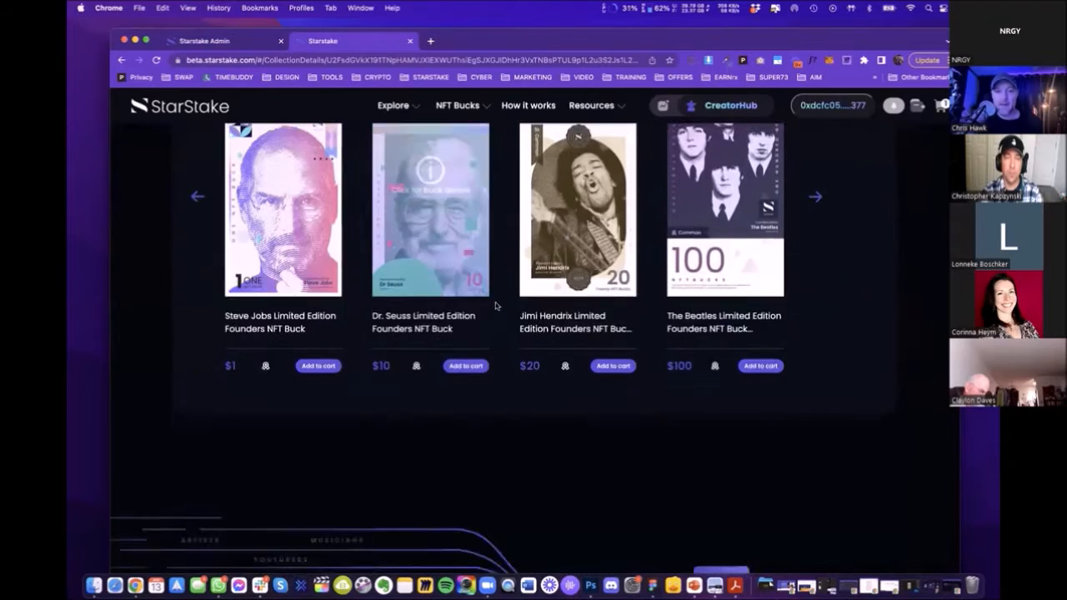
scroll(428, 326, up, 5)
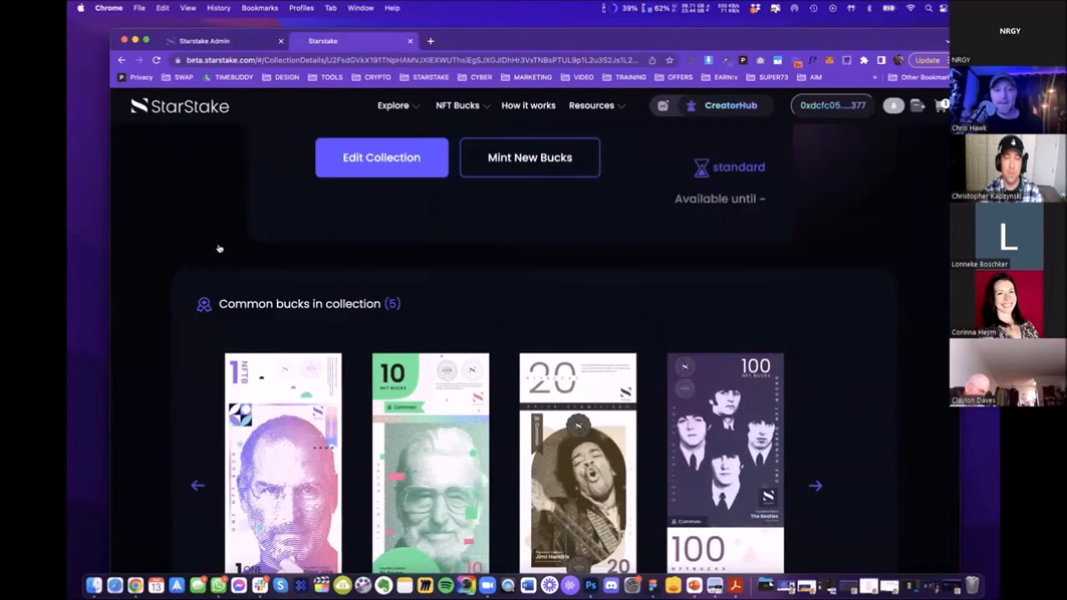
scroll(216, 247, up, 2)
scroll(171, 166, up, 4)
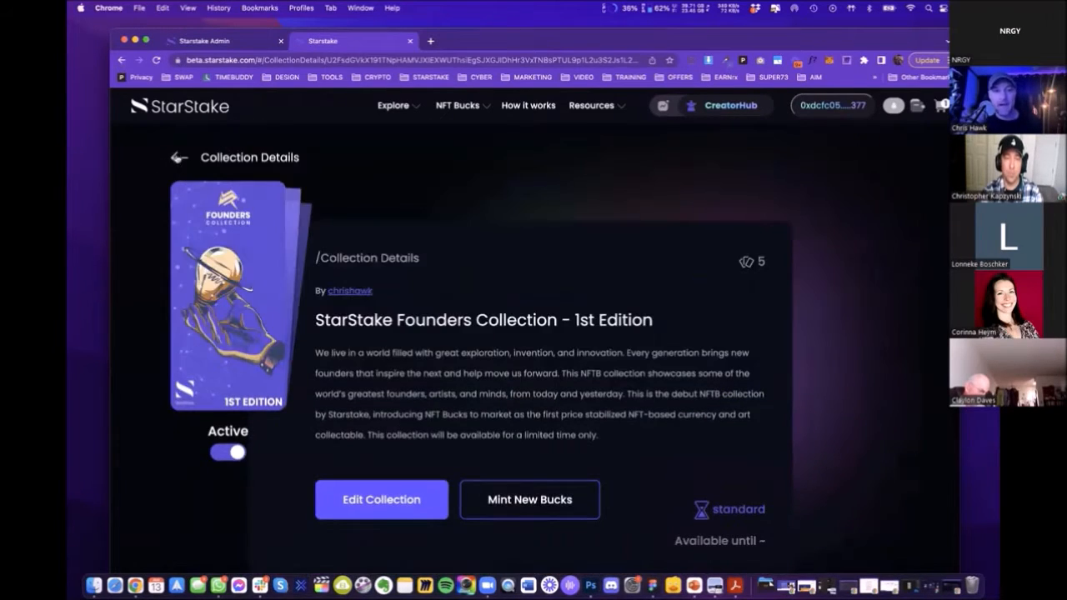
click(178, 157)
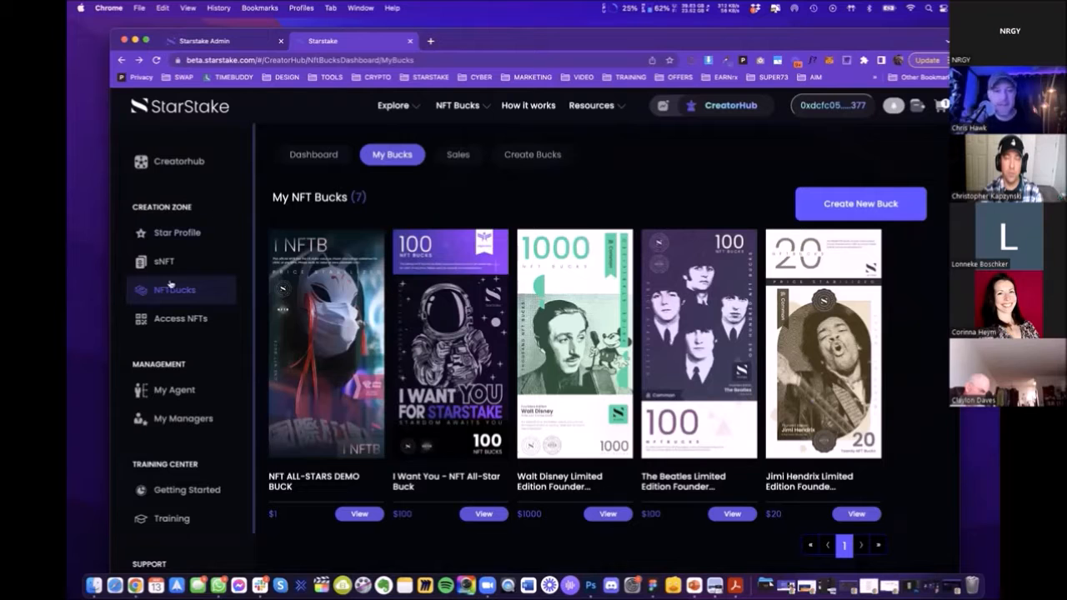
Start a new collection in the NFT Bucks Builder and title it "Mutant Ape Collection V1"
click(547, 154)
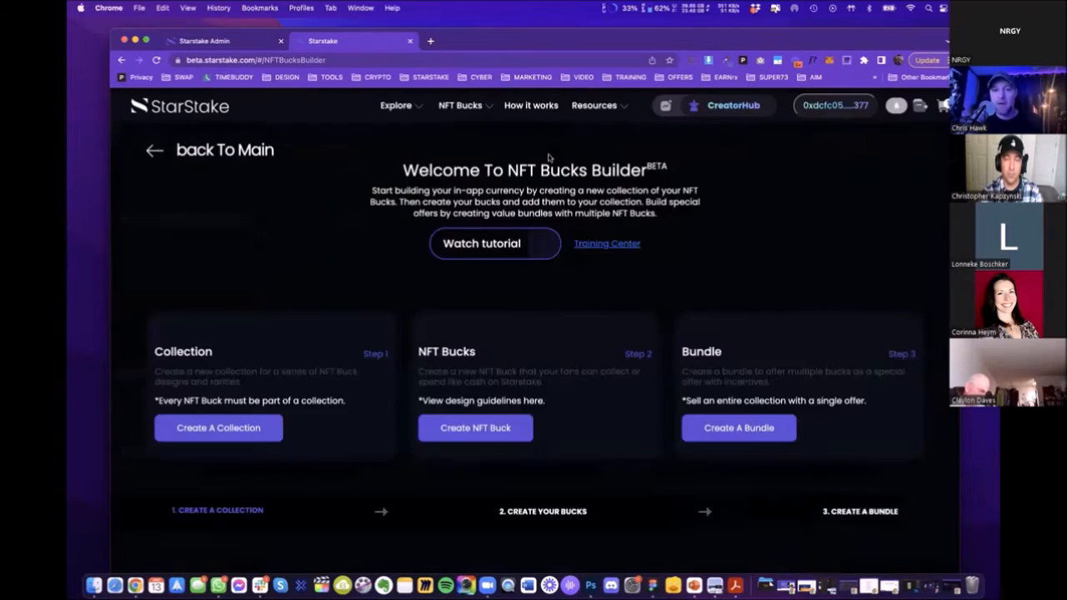
scroll(306, 336, down, 1)
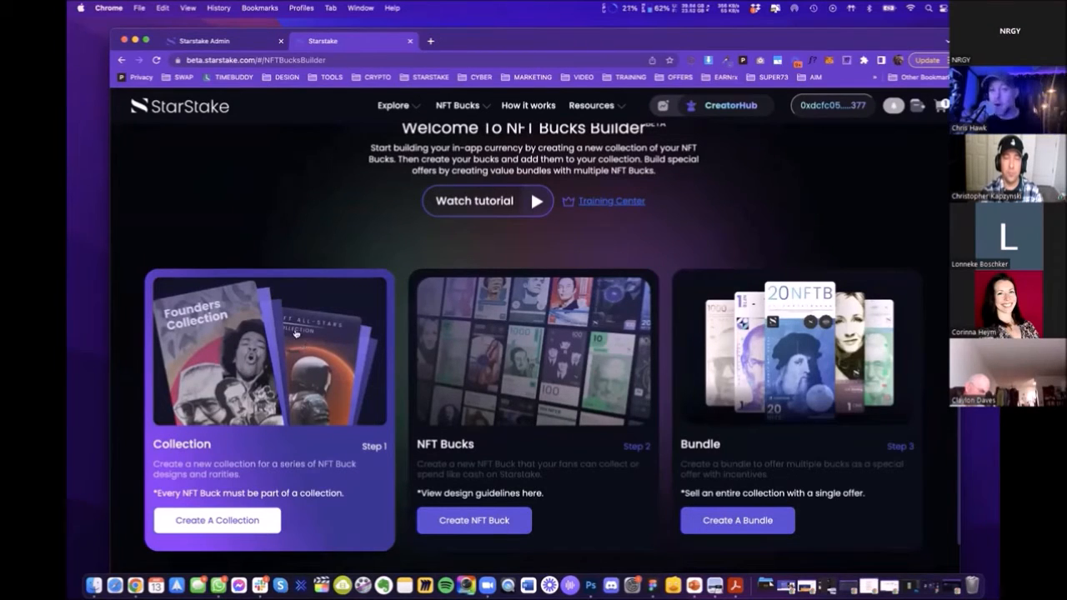
click(240, 521)
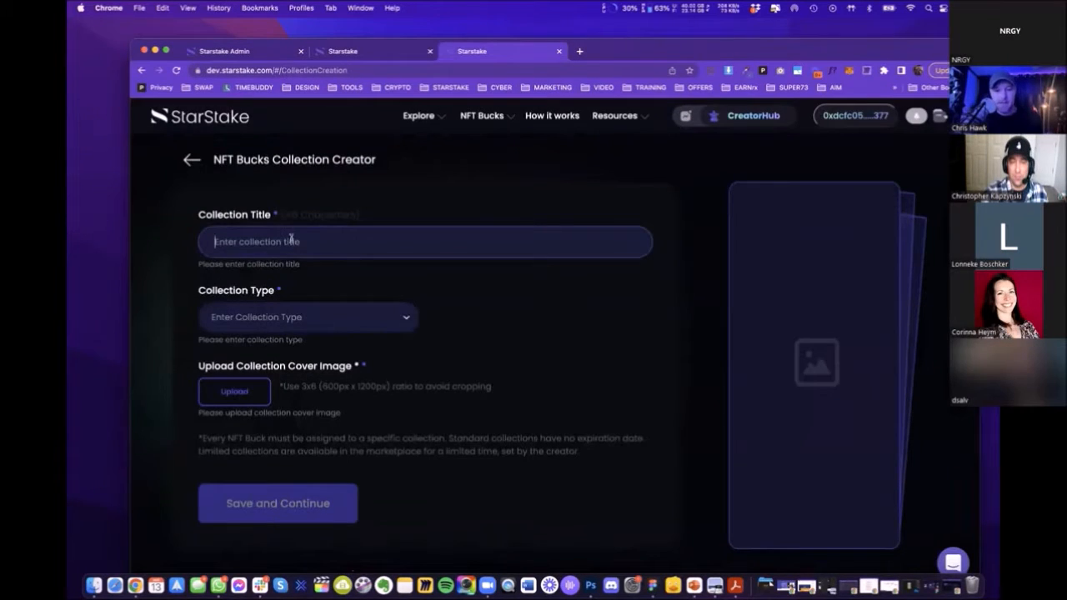
text(Bored)
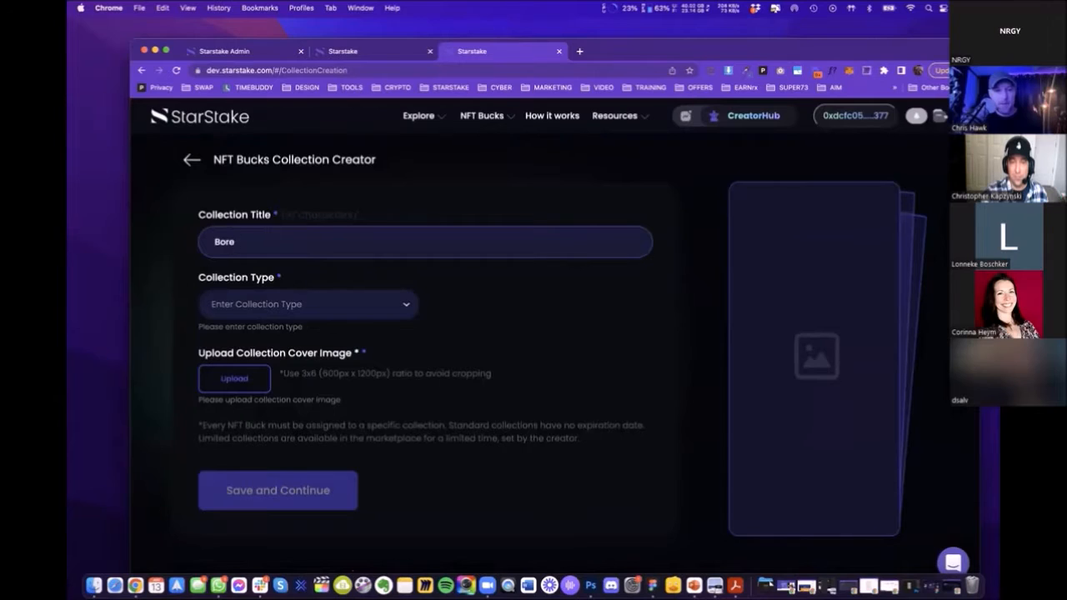
key(BackSpace)
key(BackSpace)
text(Mutant Ape Collection V1)
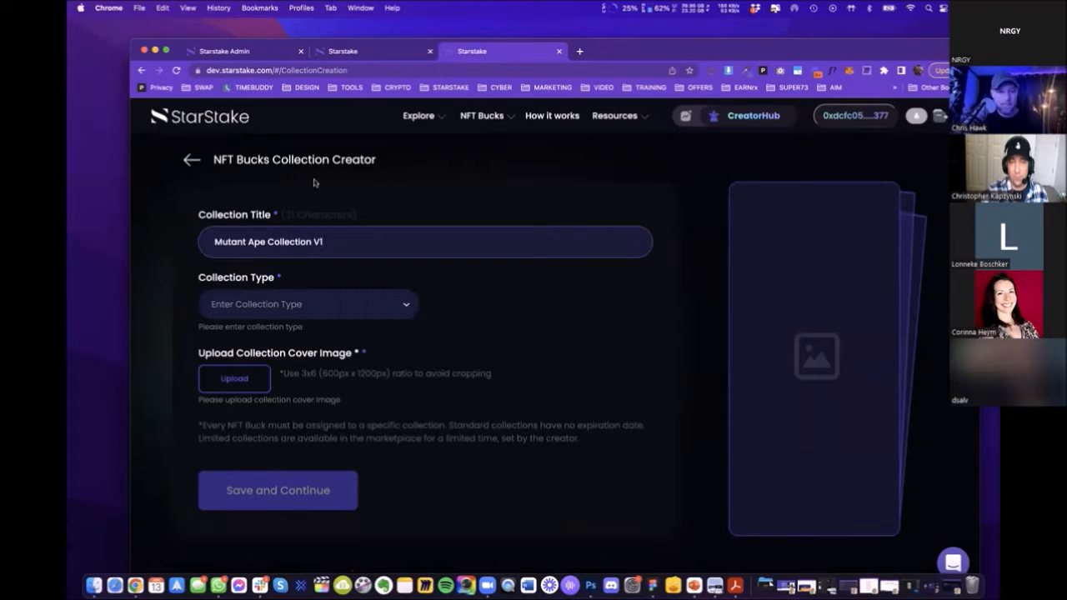
Set the collection type to Standard and upload Frame 34.png from Downloads as the collection cover image
click(308, 309)
click(282, 340)
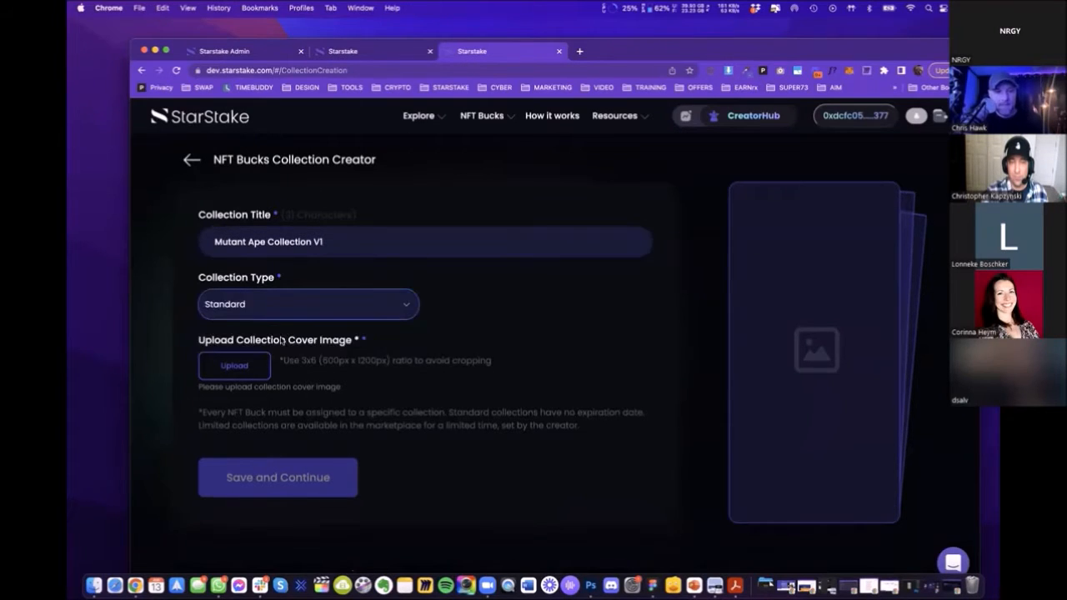
click(240, 367)
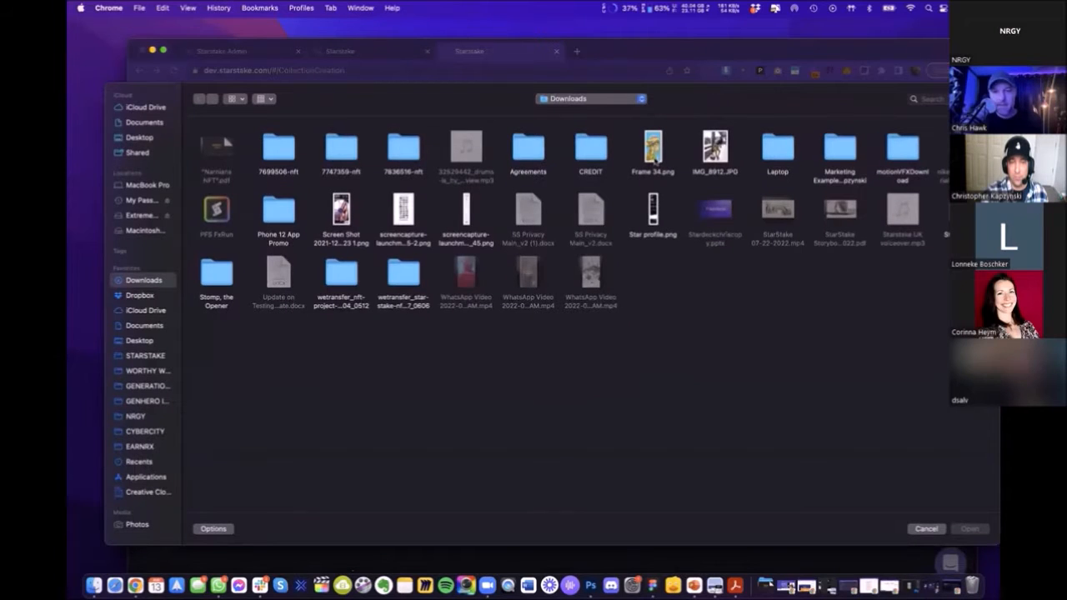
click(655, 156)
key(Return)
Enter the collection description "New Mutant Ape Beta Collection" and save it to continue to the review
click(214, 310)
text(New )
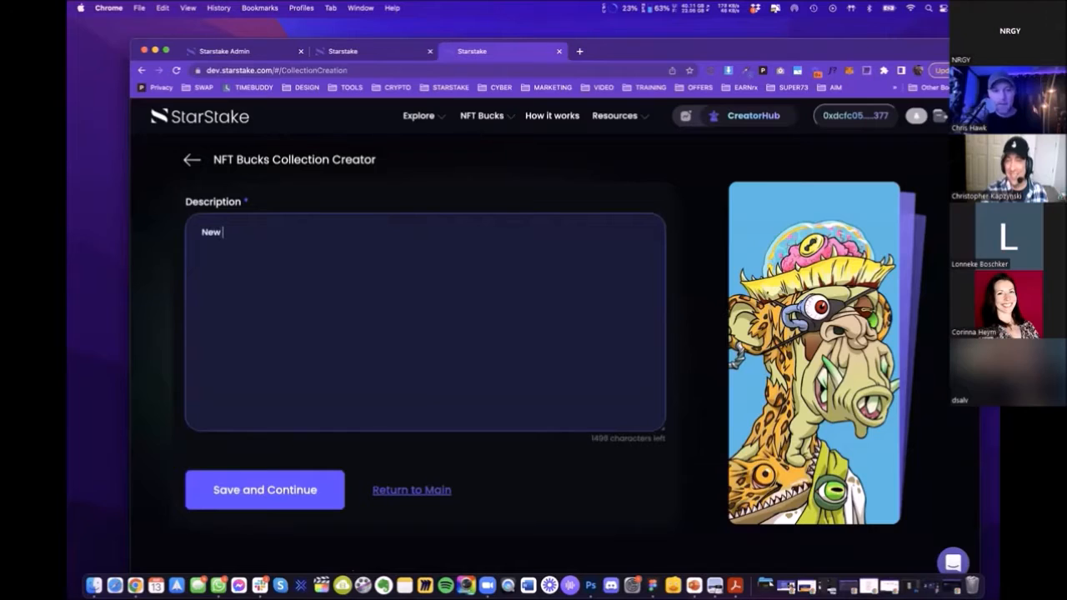
text(Mutant Ape Beta)
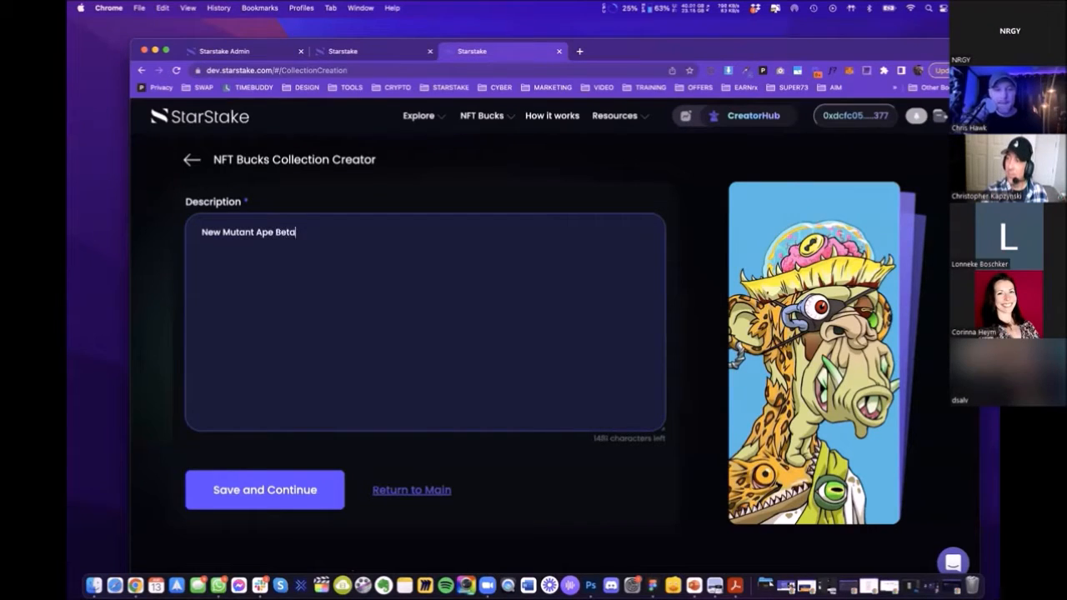
text( Collection)
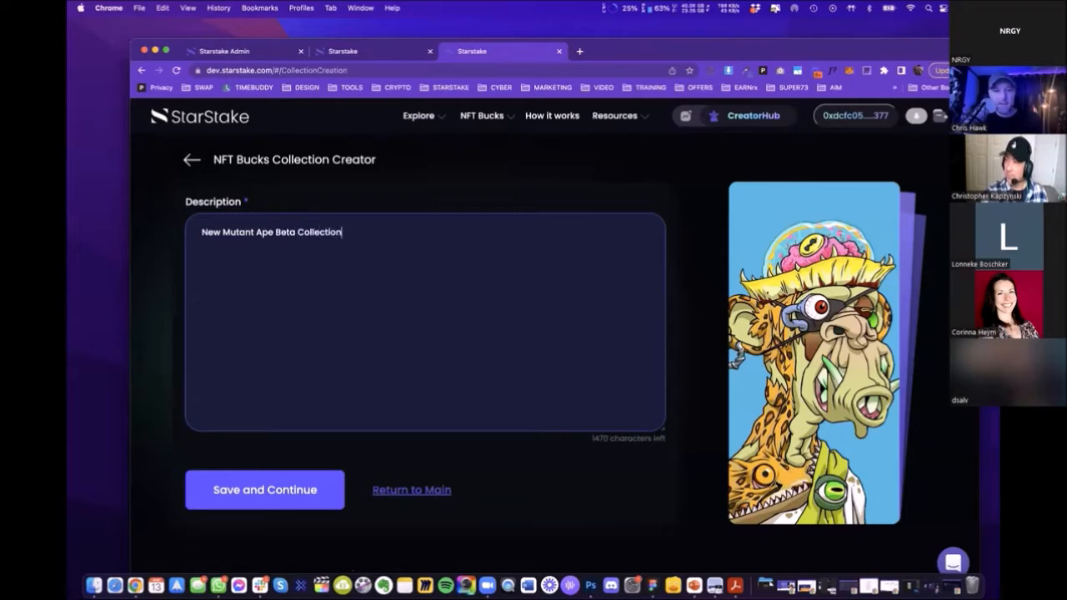
click(261, 498)
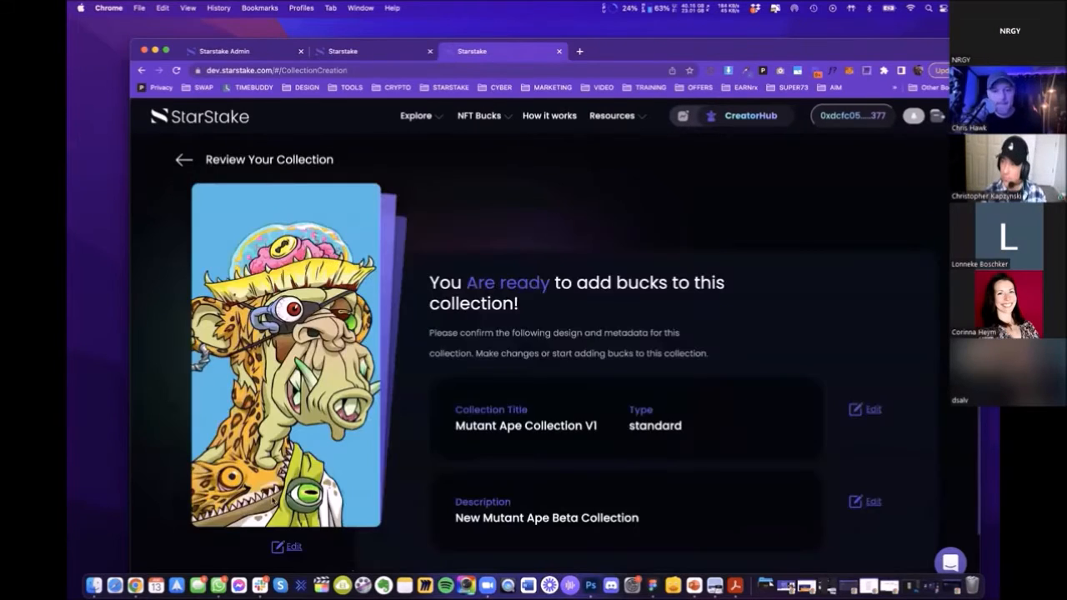
Create the reviewed Mutant Ape collection and return to the CreatorHub
scroll(533, 333, down, 2)
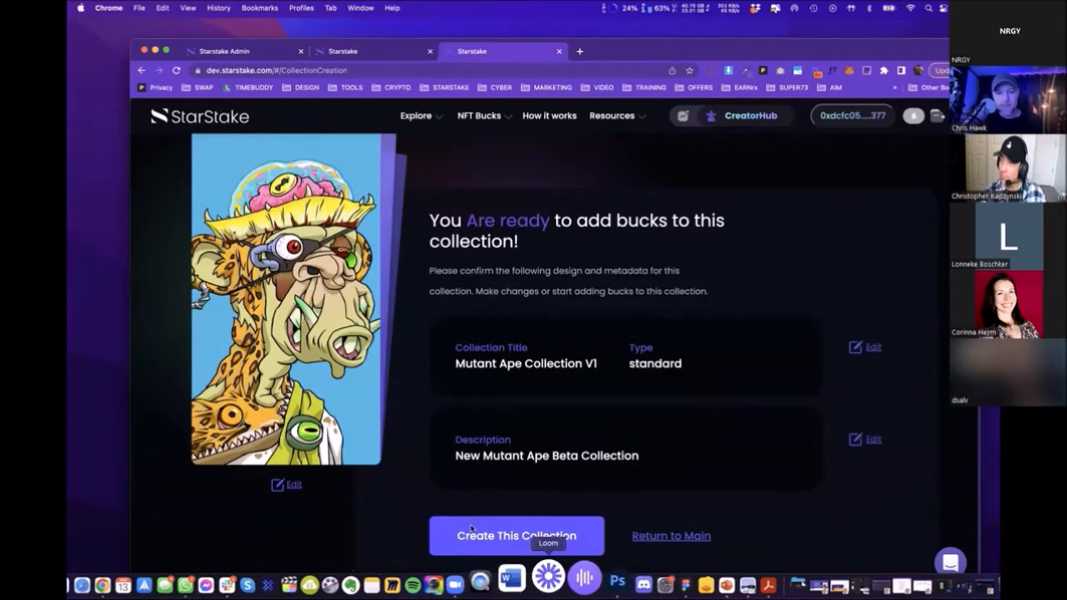
click(513, 534)
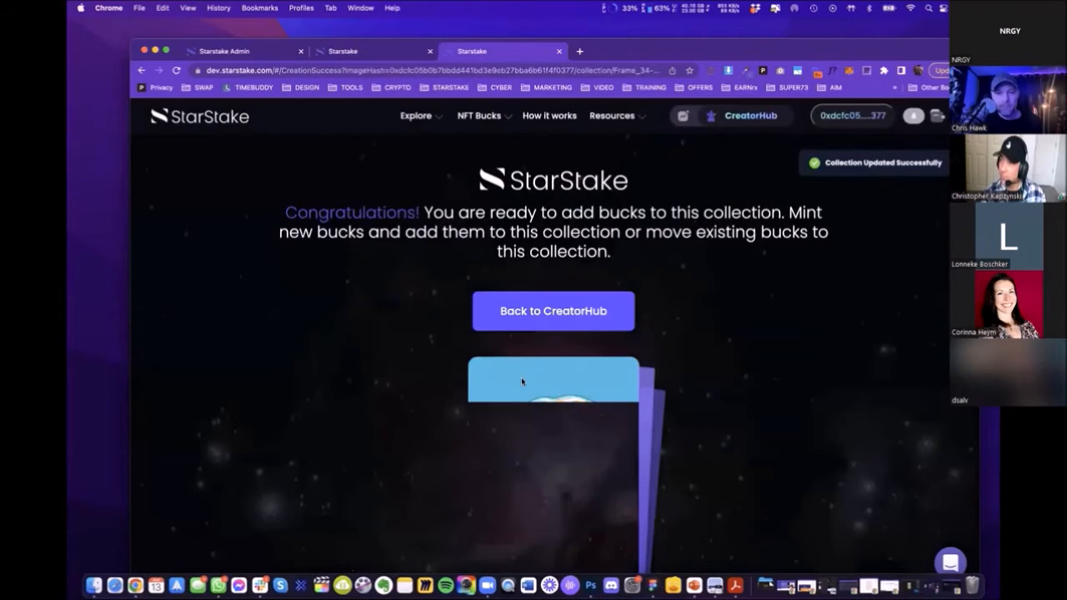
click(553, 311)
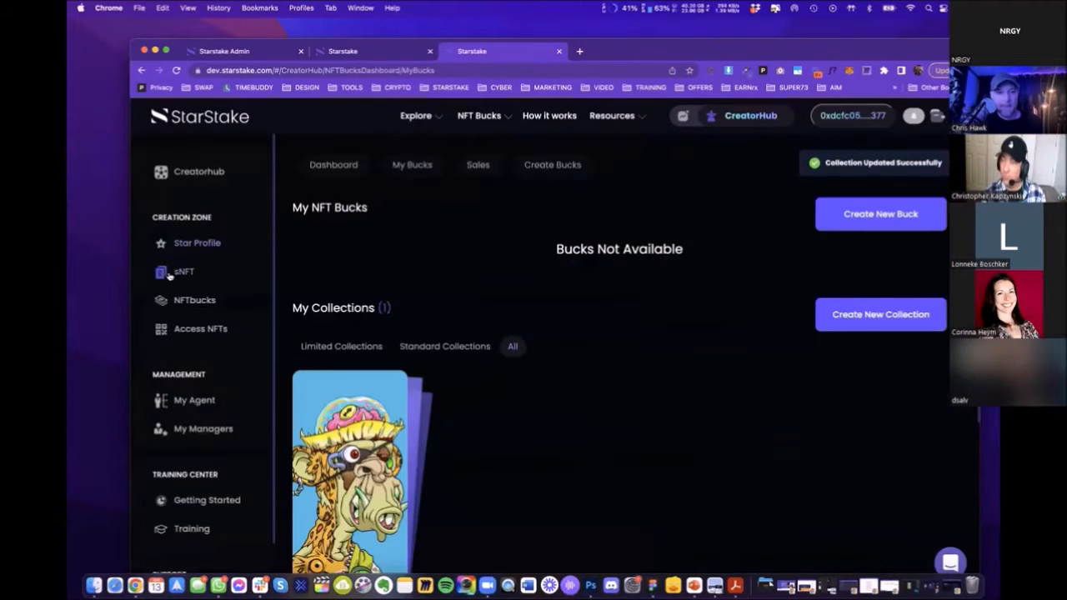
Open My Bucks from the NFTbucks dashboard and check the Mutant Ape Collection V1 entry among the collections
click(181, 301)
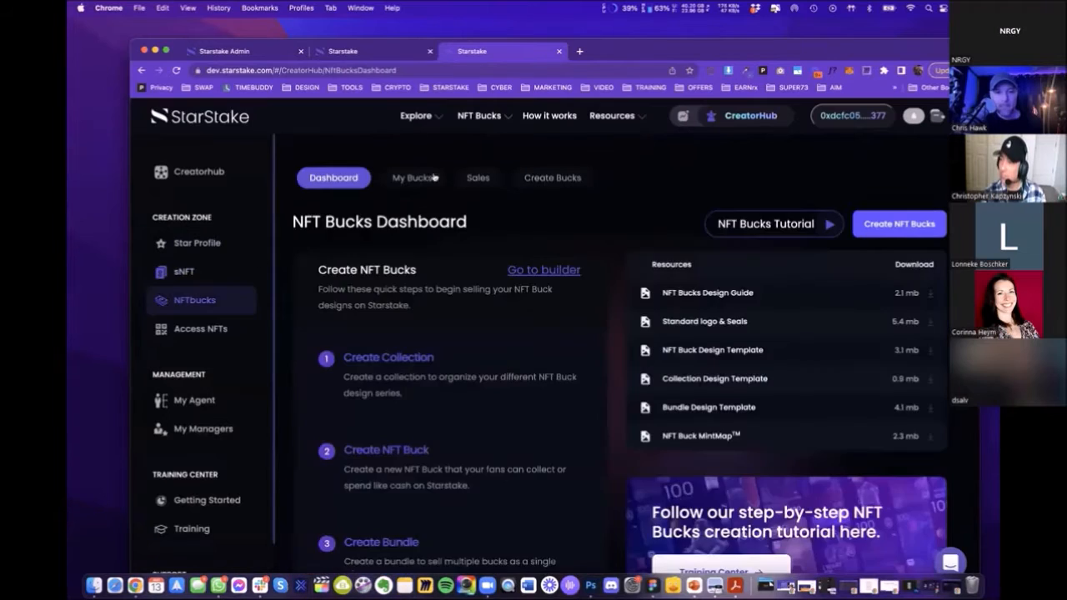
click(411, 175)
scroll(467, 326, down, 3)
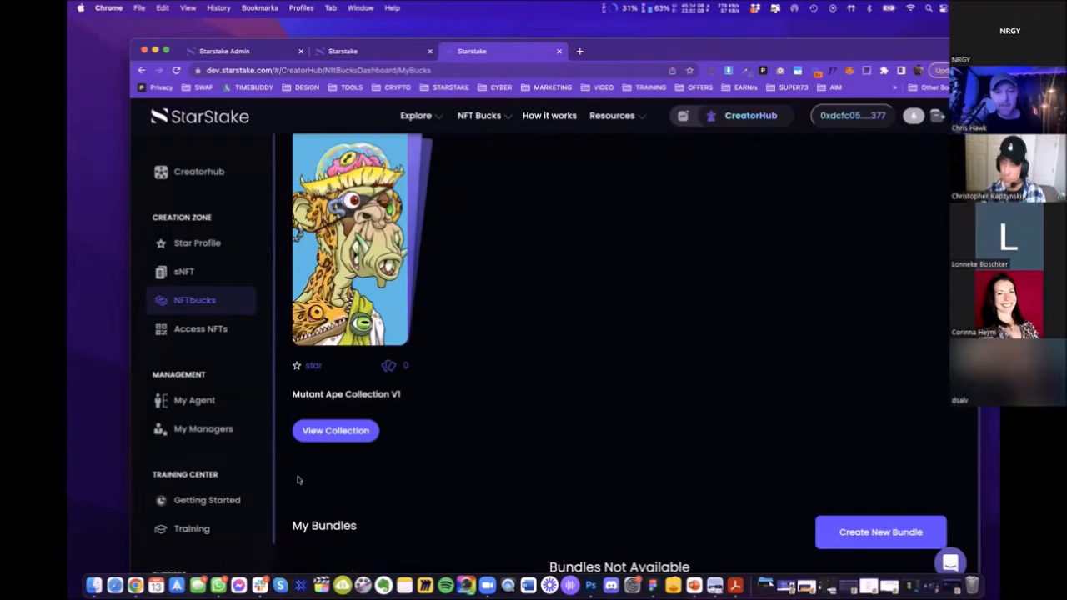
Start a new NFT Buck and replace its prefilled title with "Mutant Ape Beta Buck"
scroll(631, 326, up, 3)
click(866, 215)
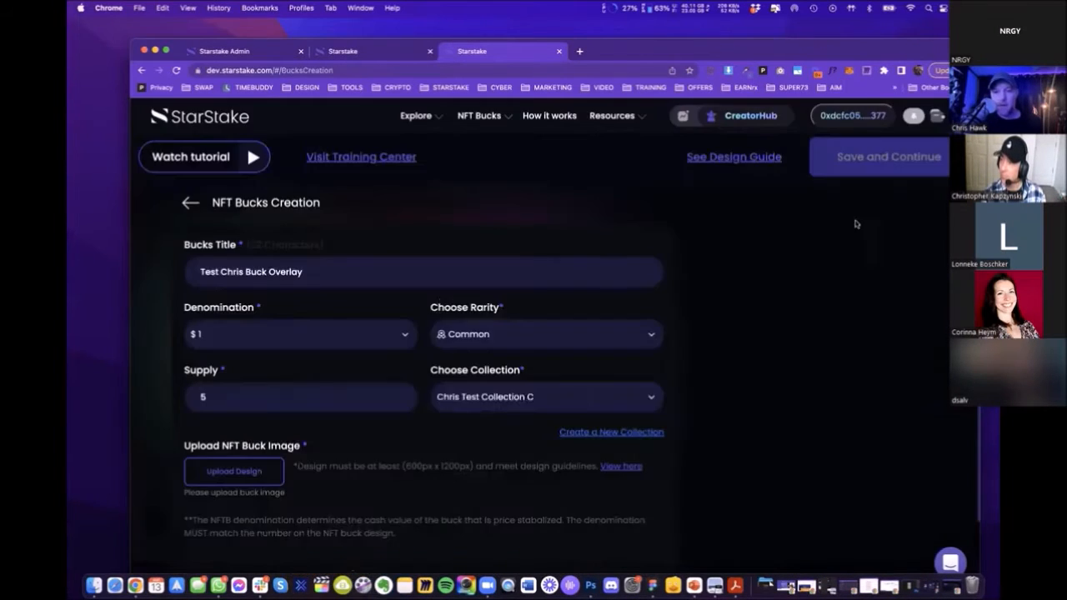
click(300, 275)
triple_click(301, 268)
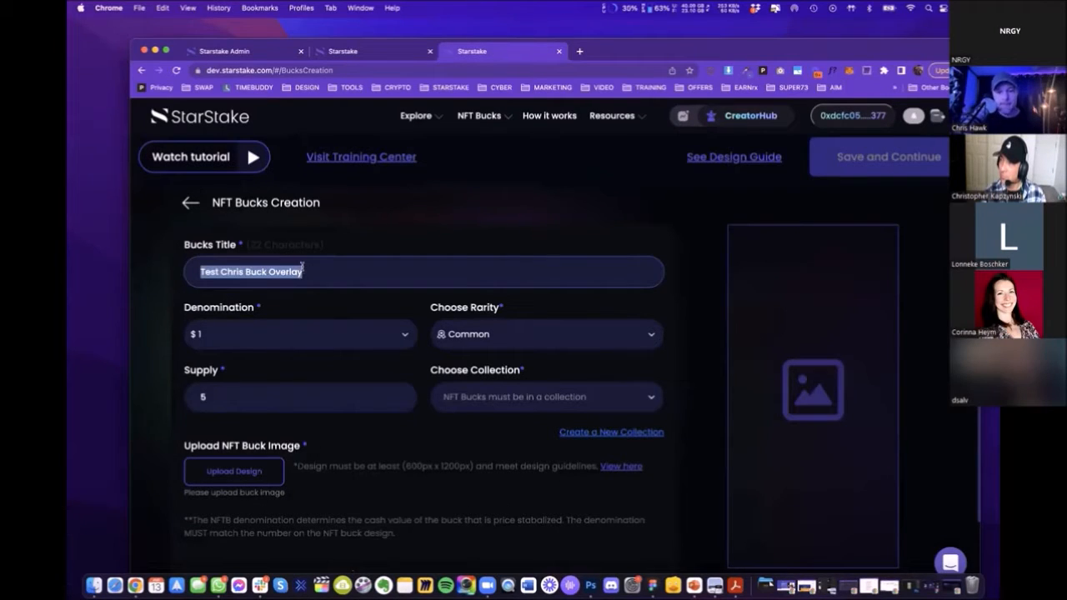
text(Mutant Ape Beta Buck)
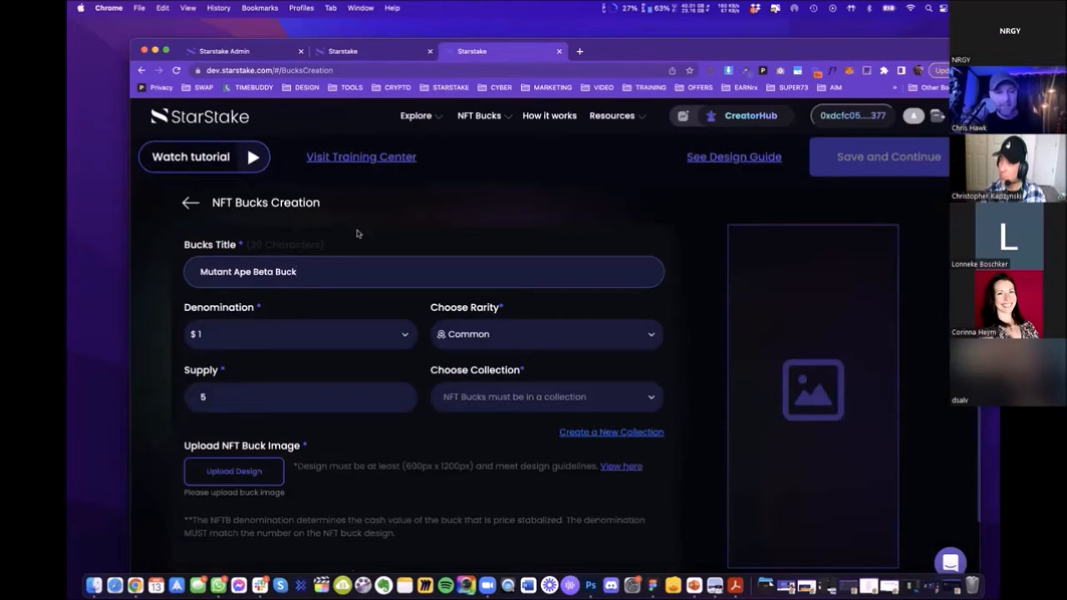
Set the buck's rarity to Rare and assign it to the Mutant Ape Collection V1
click(512, 335)
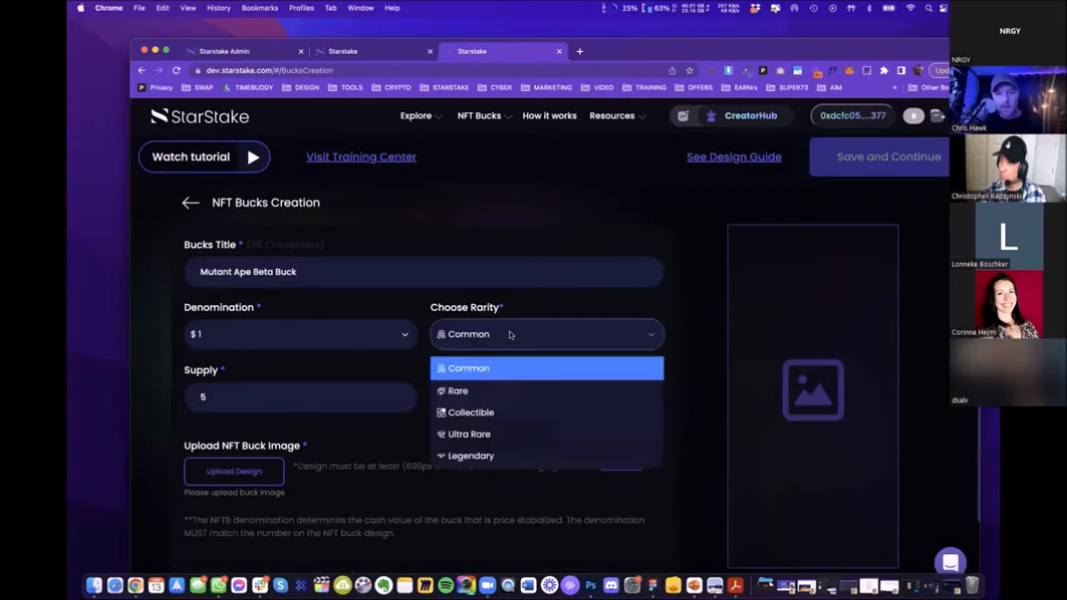
click(482, 392)
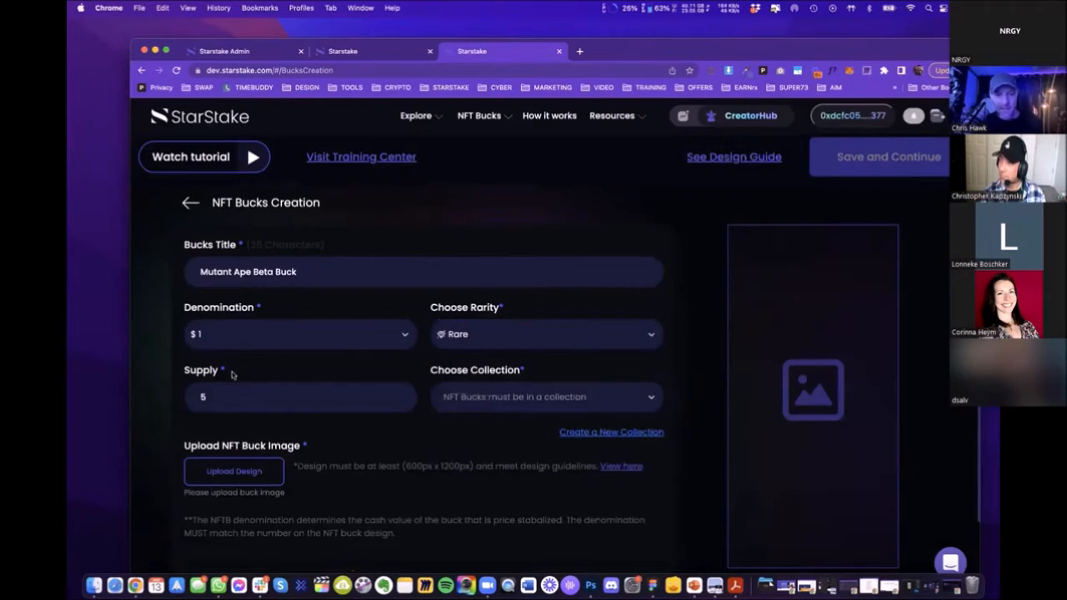
double_click(232, 398)
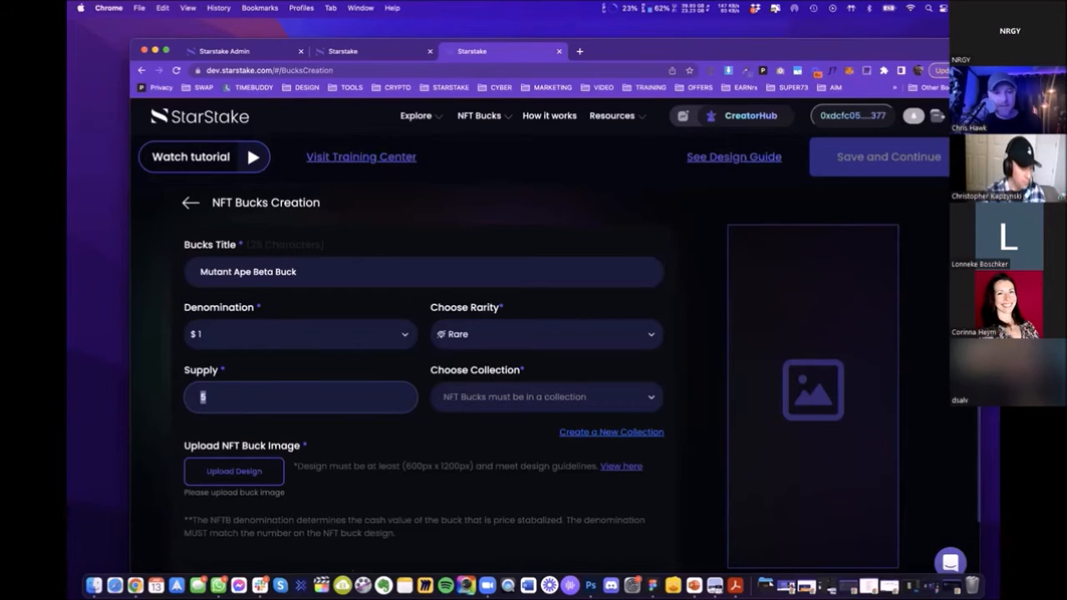
click(509, 398)
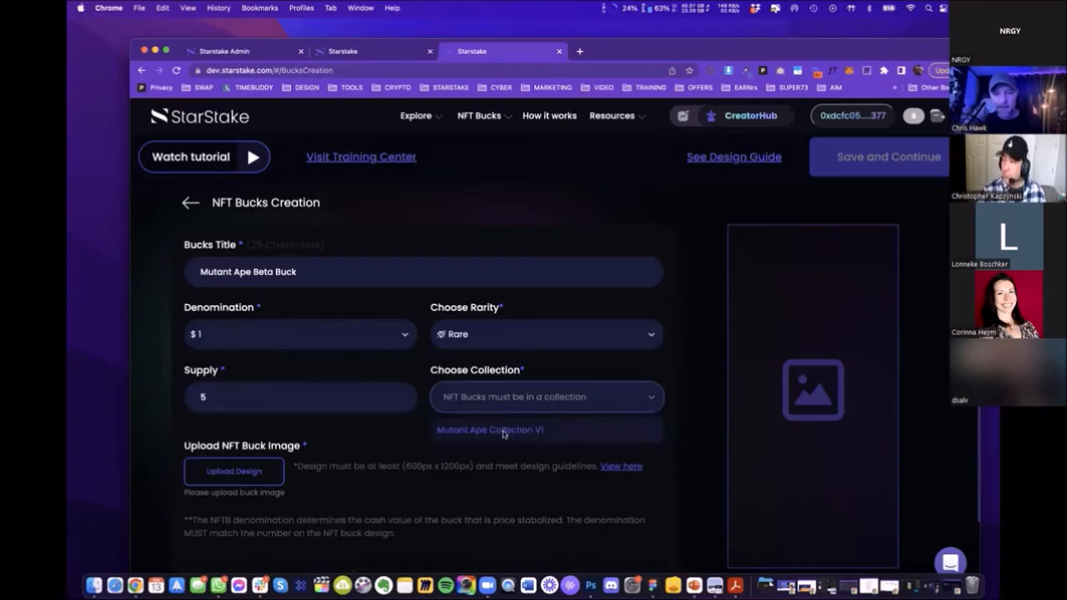
click(503, 431)
Upload Frame 34.png from the Downloads folder as the NFT Buck image
click(254, 472)
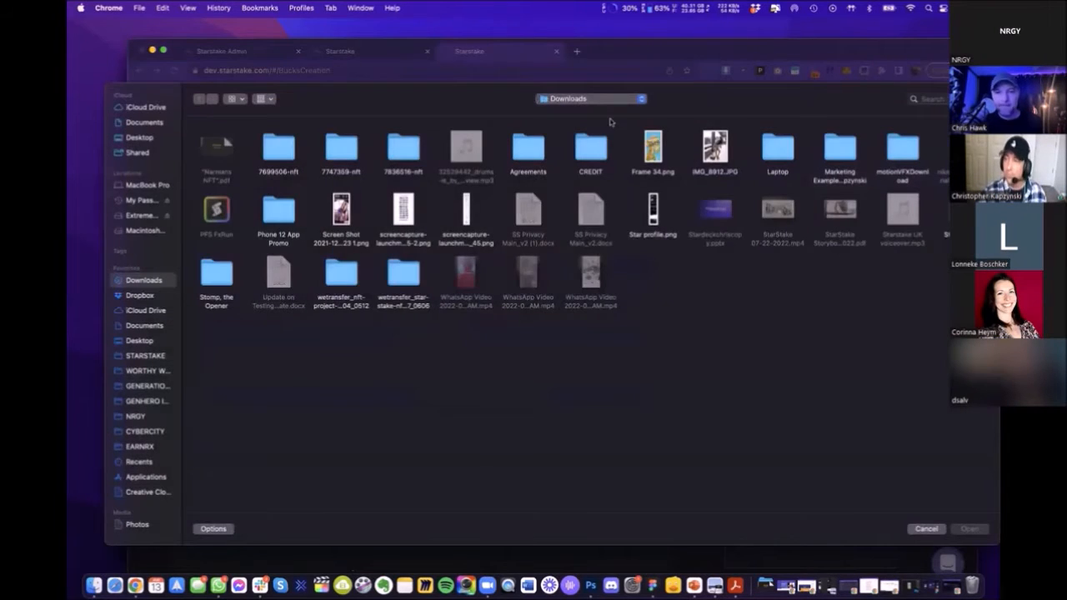
click(644, 151)
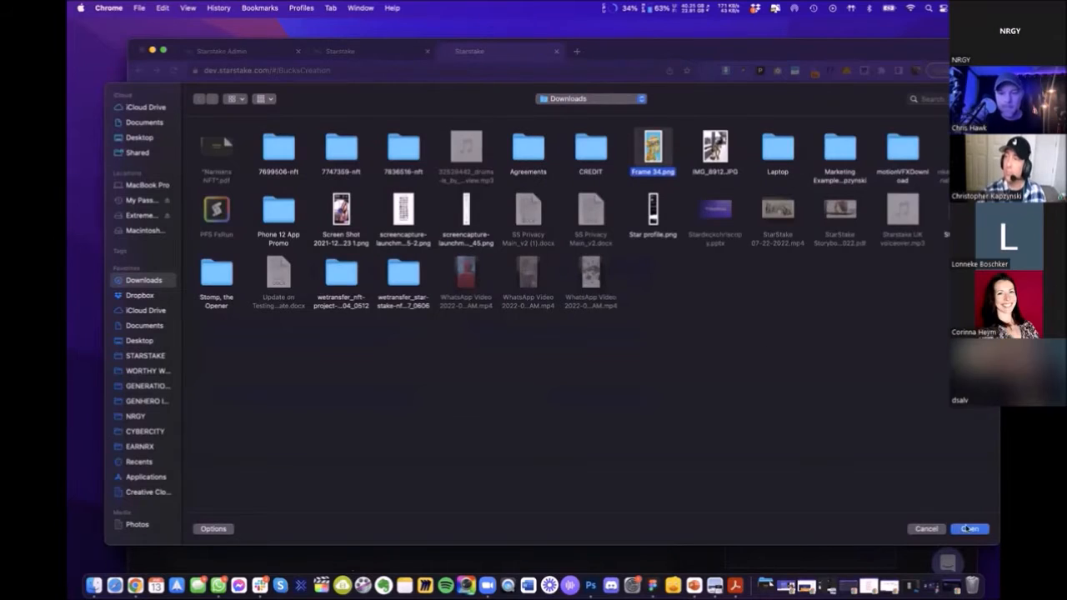
key(Return)
scroll(405, 362, down, 2)
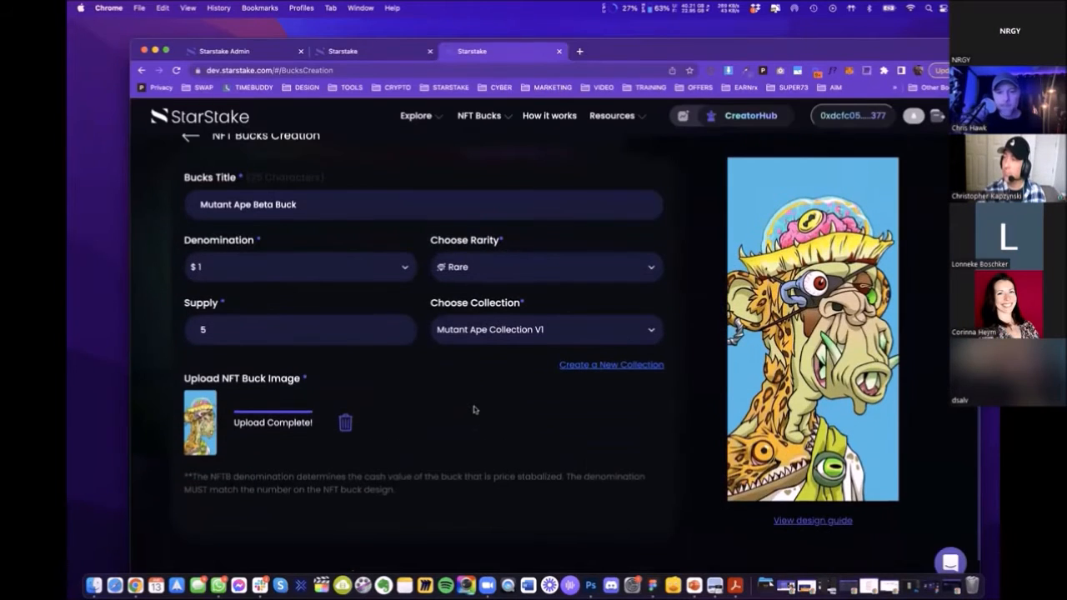
scroll(912, 267, up, 1)
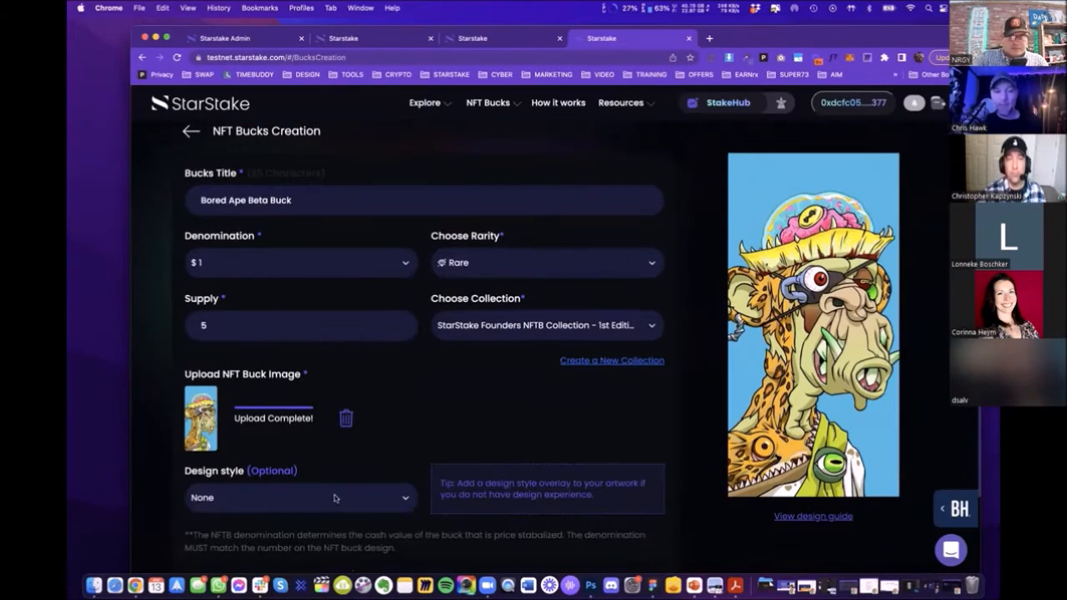
Try the Style #1 Light and Style #1 Dark design overlays on the testnet Bored Ape Beta Buck
click(334, 498)
scroll(334, 492, down, 3)
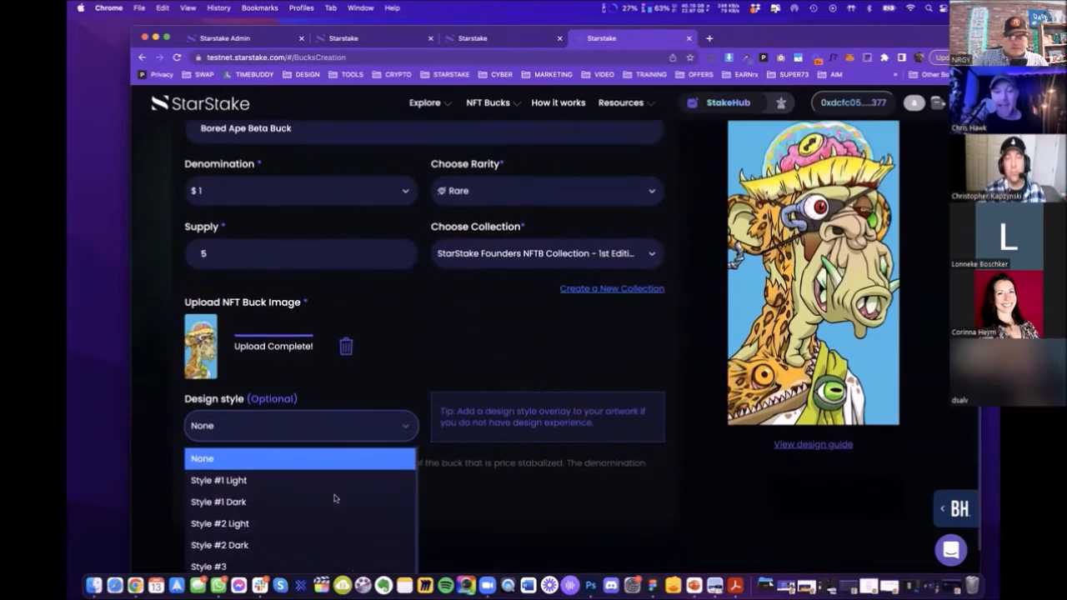
click(219, 445)
scroll(366, 484, up, 2)
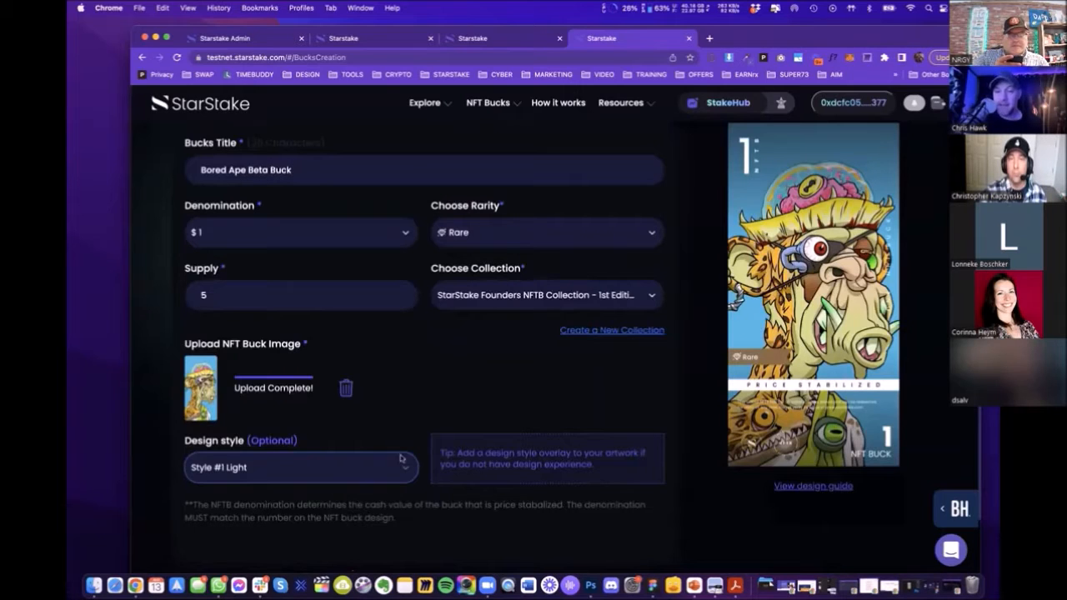
click(309, 469)
click(234, 467)
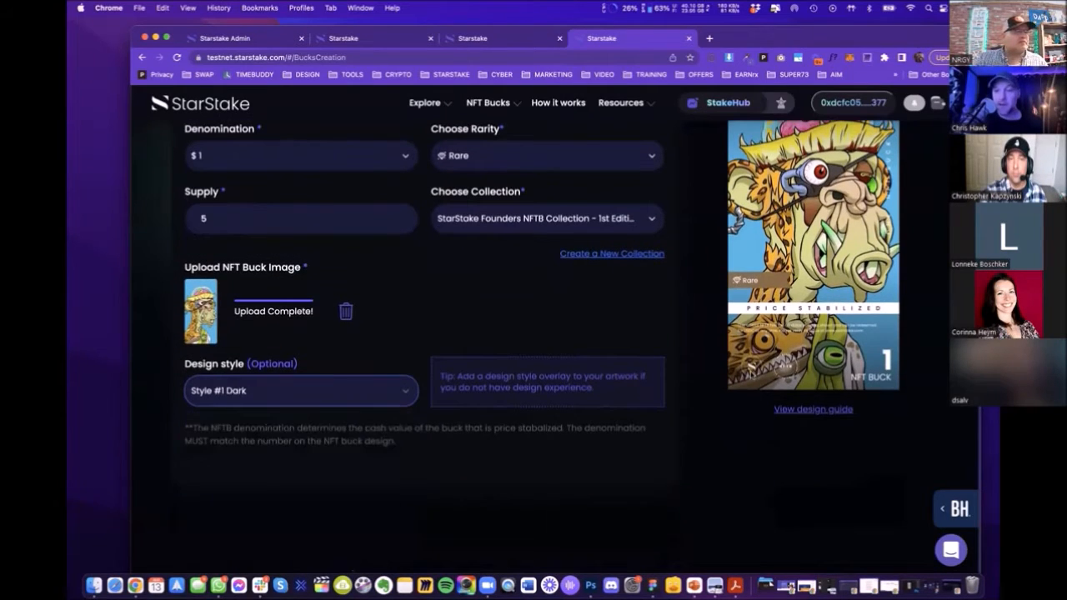
Try the Style #5 design overlay on the Bored Ape Beta Buck and check its preview
click(246, 395)
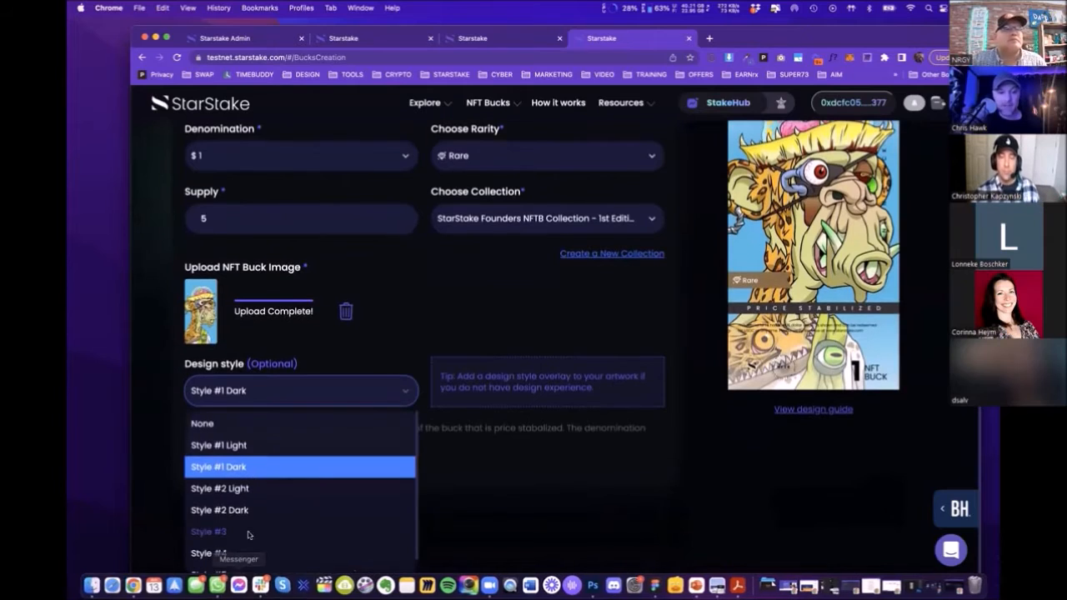
scroll(247, 534, down, 1)
click(247, 557)
scroll(704, 407, up, 2)
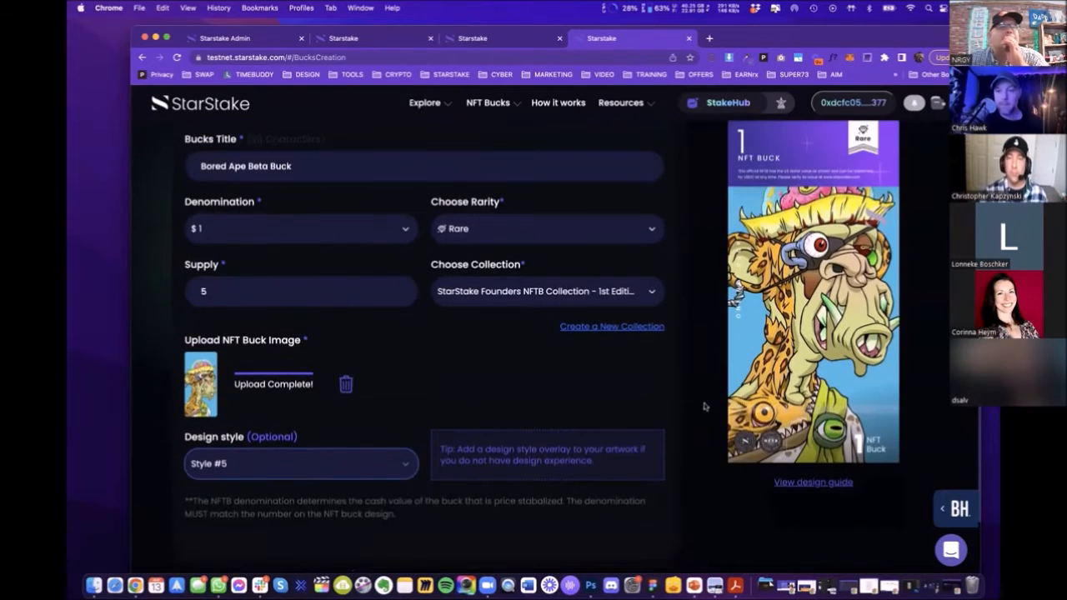
scroll(705, 407, up, 1)
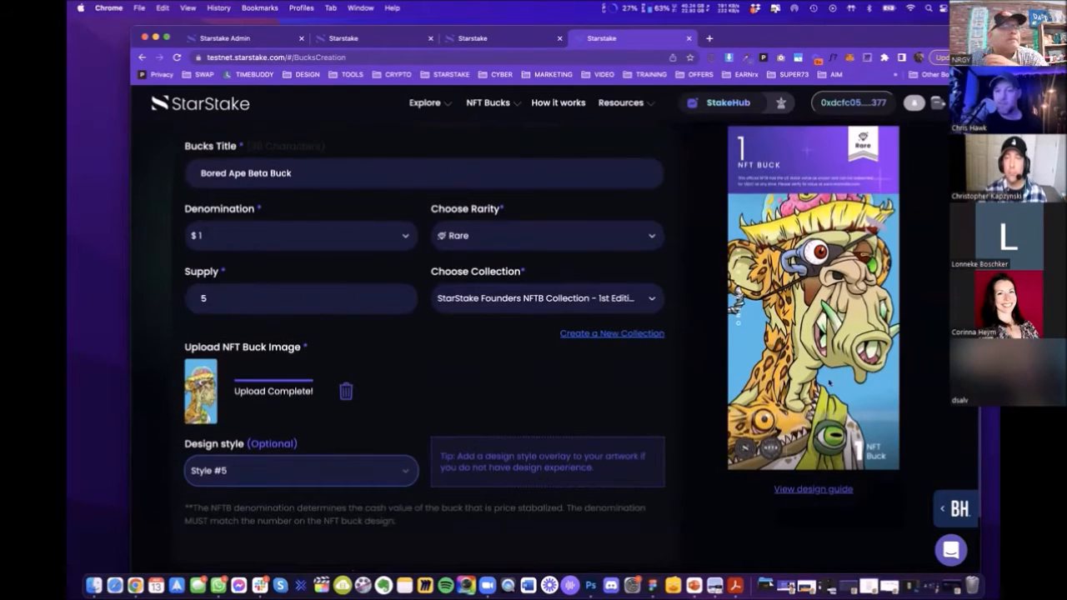
Try the Style #2 Dark and Style #3 design overlays and compare their previews on the buck artwork
click(383, 471)
scroll(250, 492, down, 2)
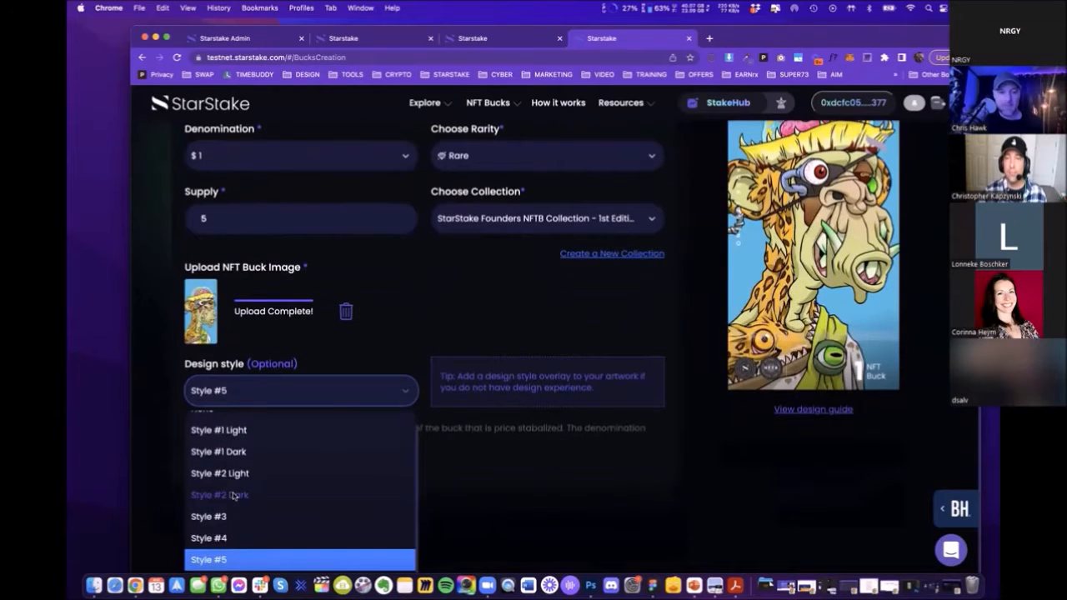
click(233, 496)
scroll(379, 488, up, 3)
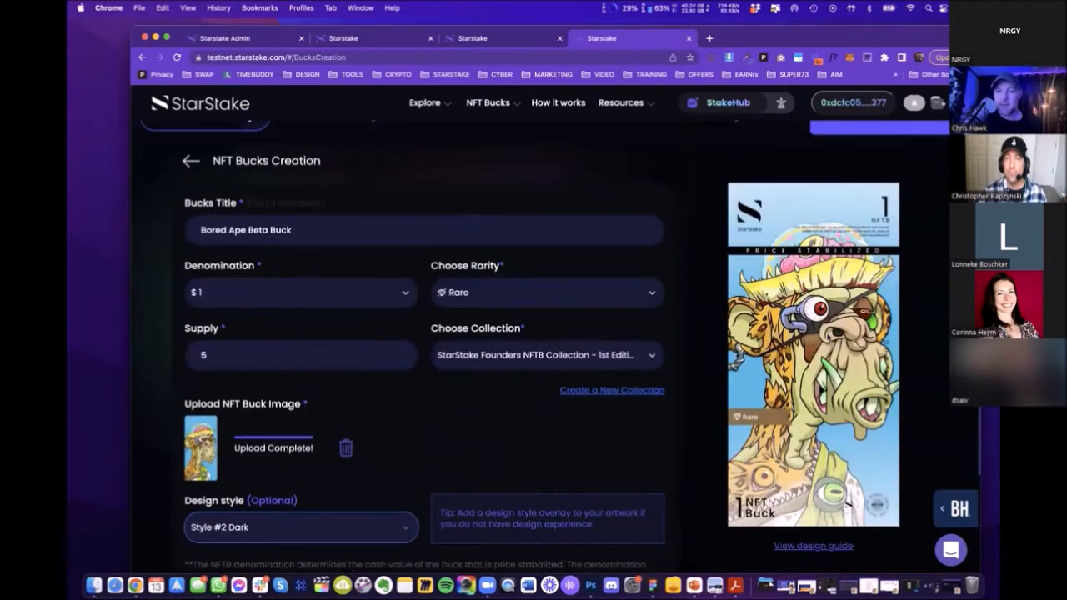
click(295, 510)
scroll(275, 507, down, 3)
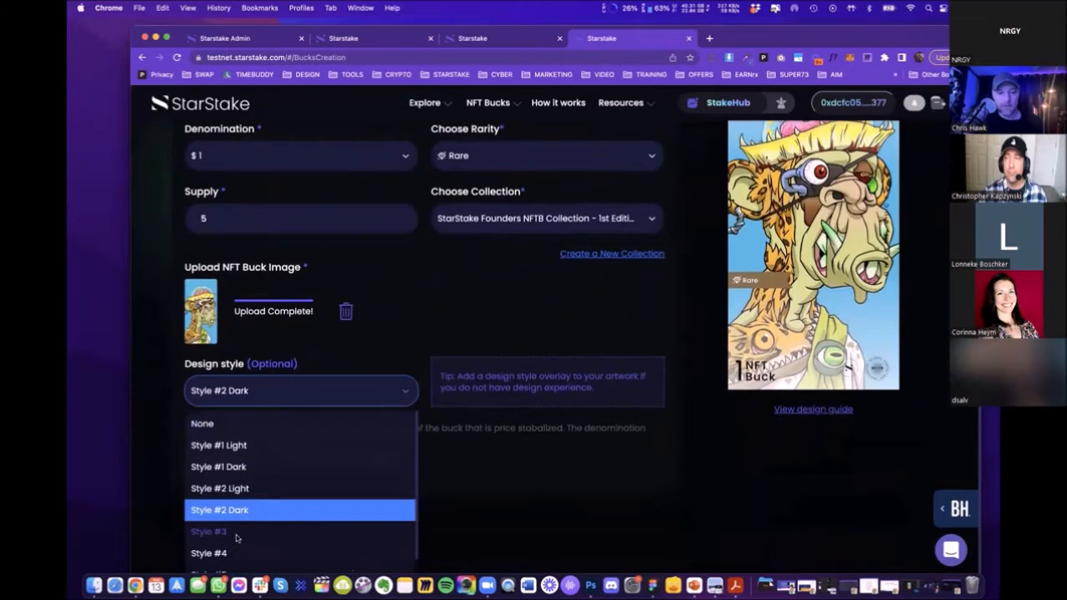
click(237, 536)
scroll(633, 338, up, 3)
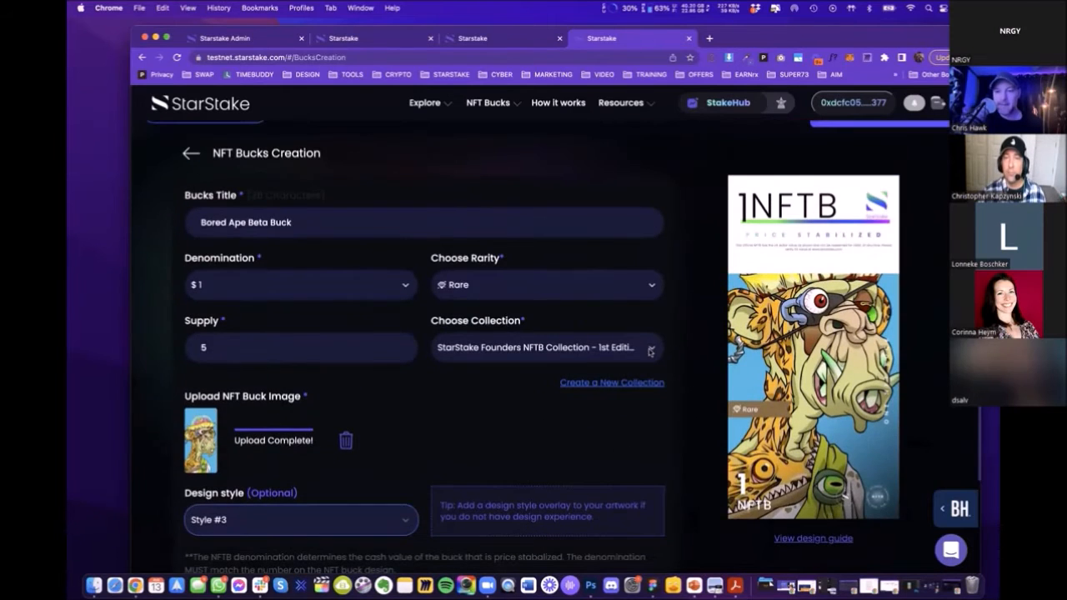
Set the buck's design style to Style #1 Light and save to continue to the description
scroll(605, 372, down, 2)
click(350, 467)
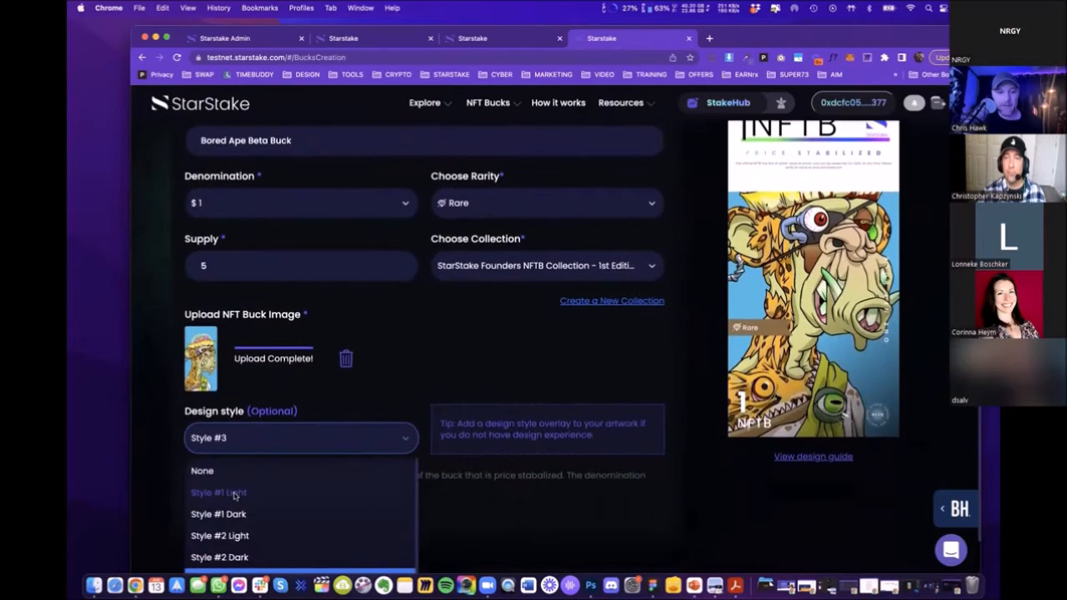
click(235, 493)
scroll(678, 413, up, 2)
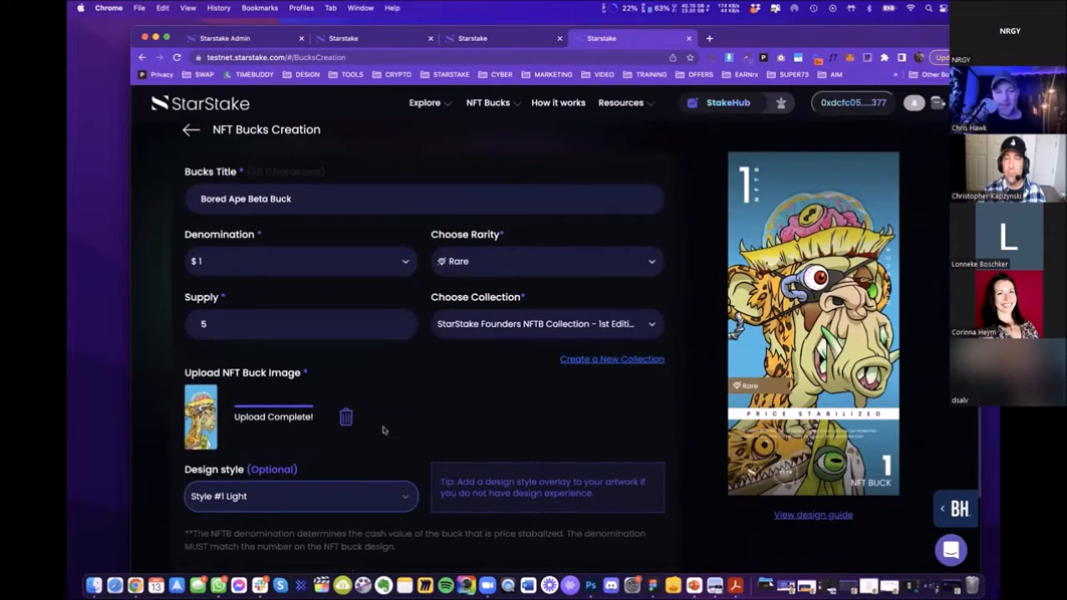
scroll(500, 409, down, 1)
scroll(609, 373, up, 3)
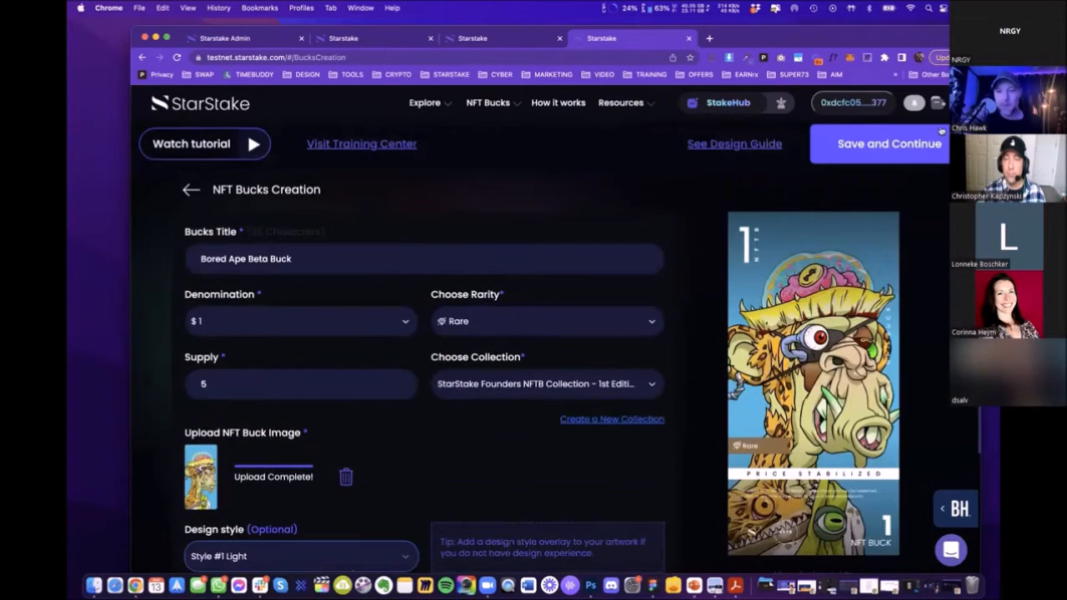
click(905, 148)
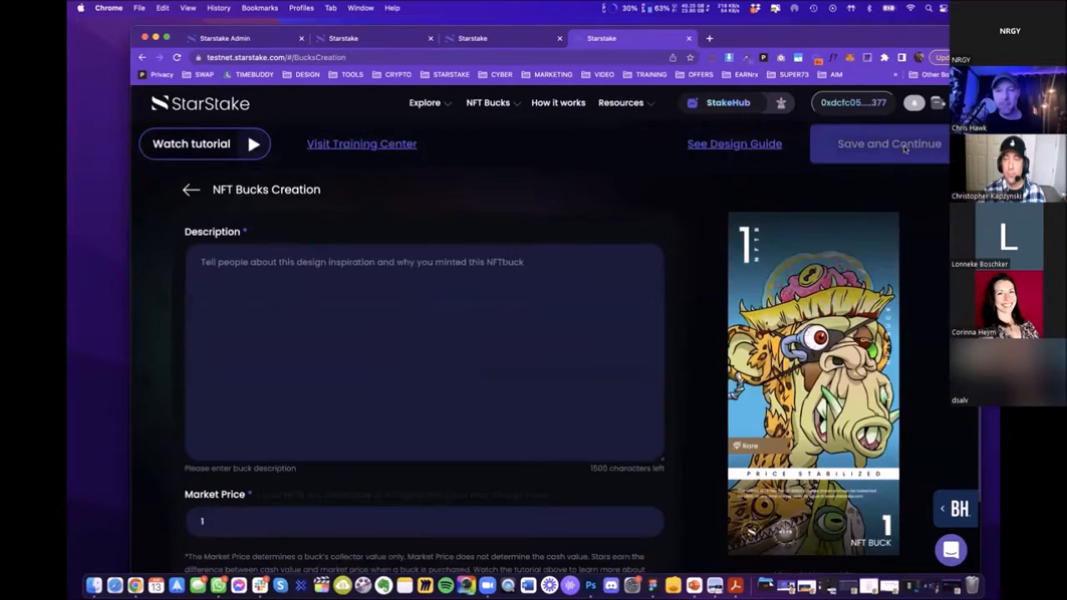
Enter the buck description "This is a limited edition ape buck", keep the market price at 1, and save to continue to the review
click(439, 282)
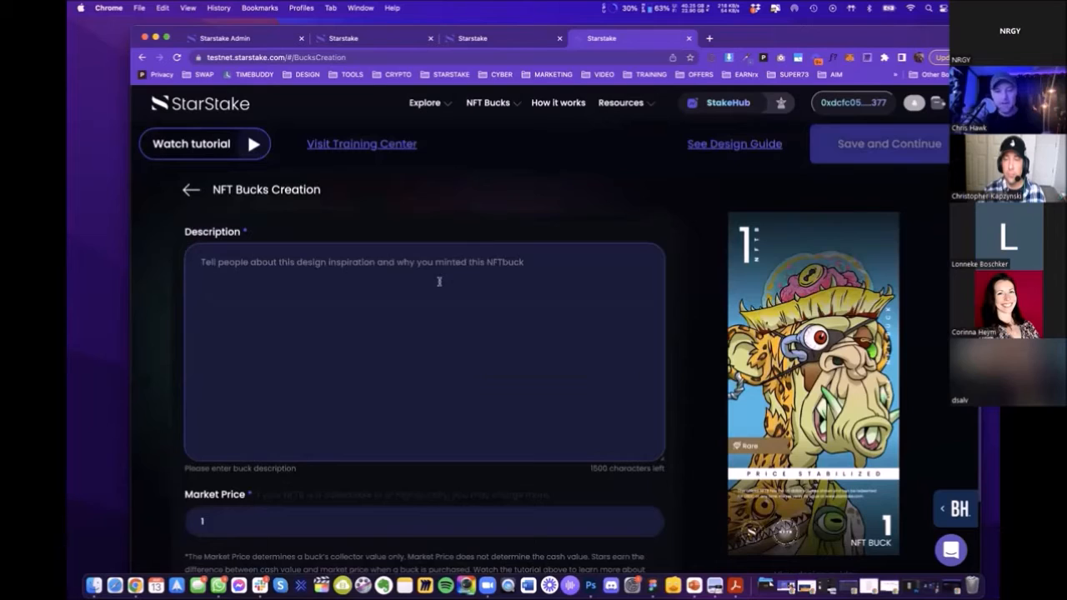
text(This is a limited edition ape buck)
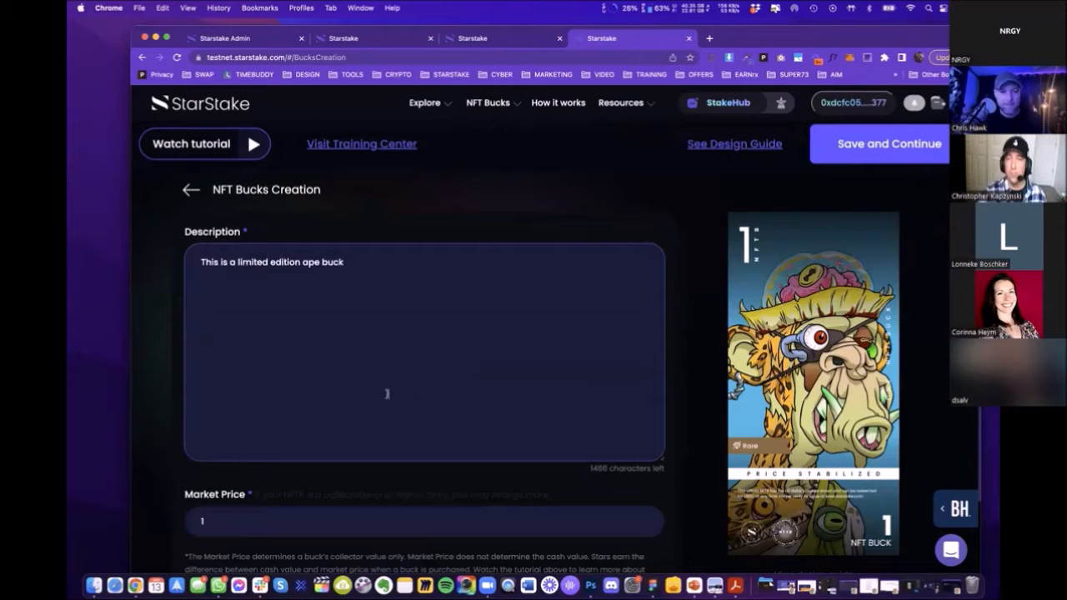
scroll(372, 410, down, 2)
click(215, 431)
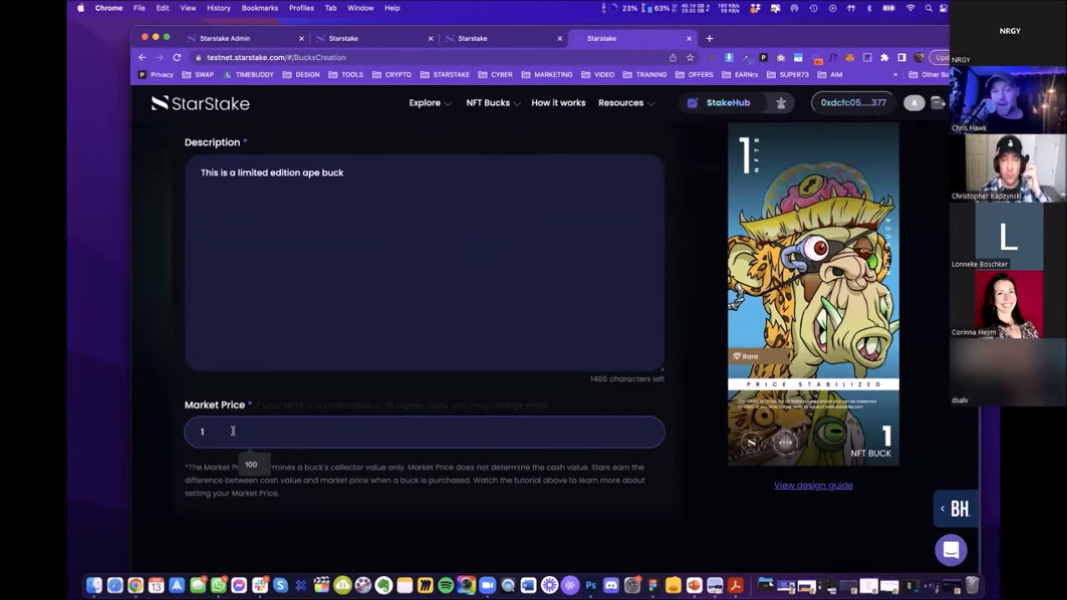
click(276, 387)
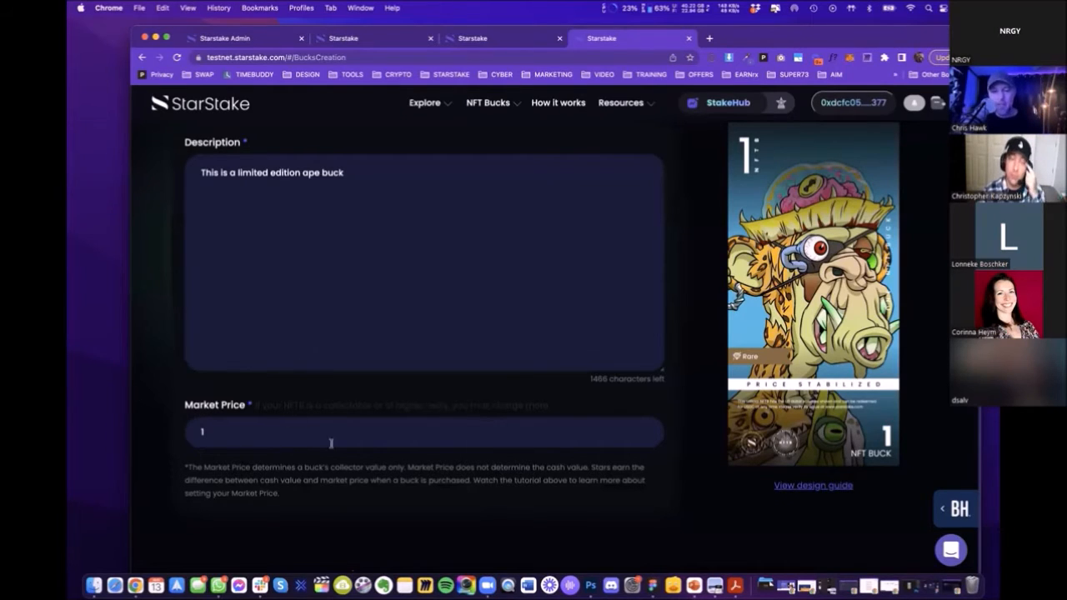
scroll(640, 416, up, 2)
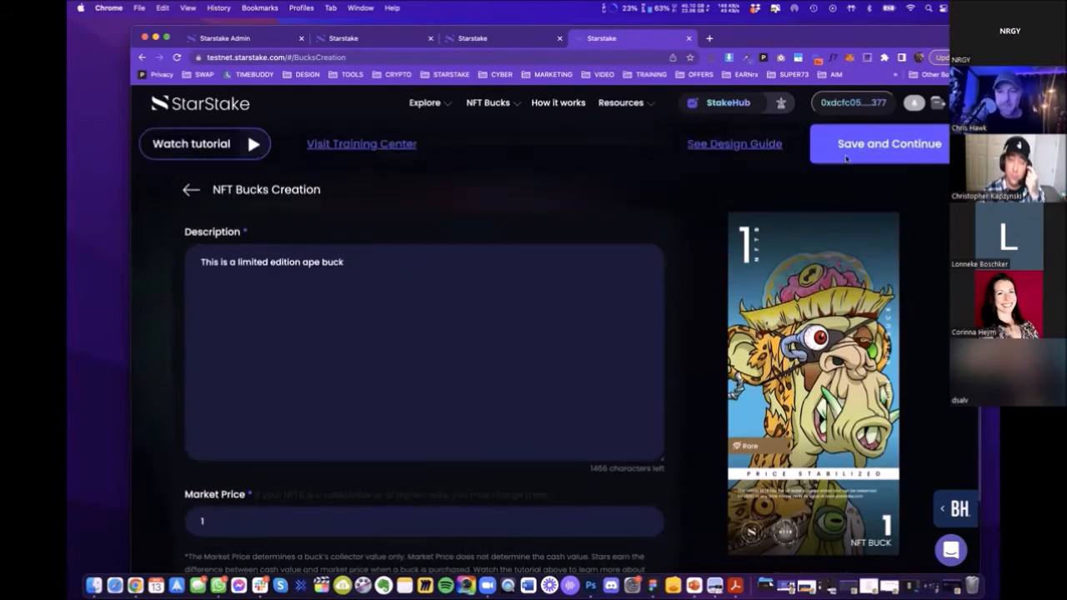
click(897, 149)
Create the reviewed Bored Ape Beta Buck, confirm its details as final, and go to the My Bucks list
scroll(399, 272, down, 5)
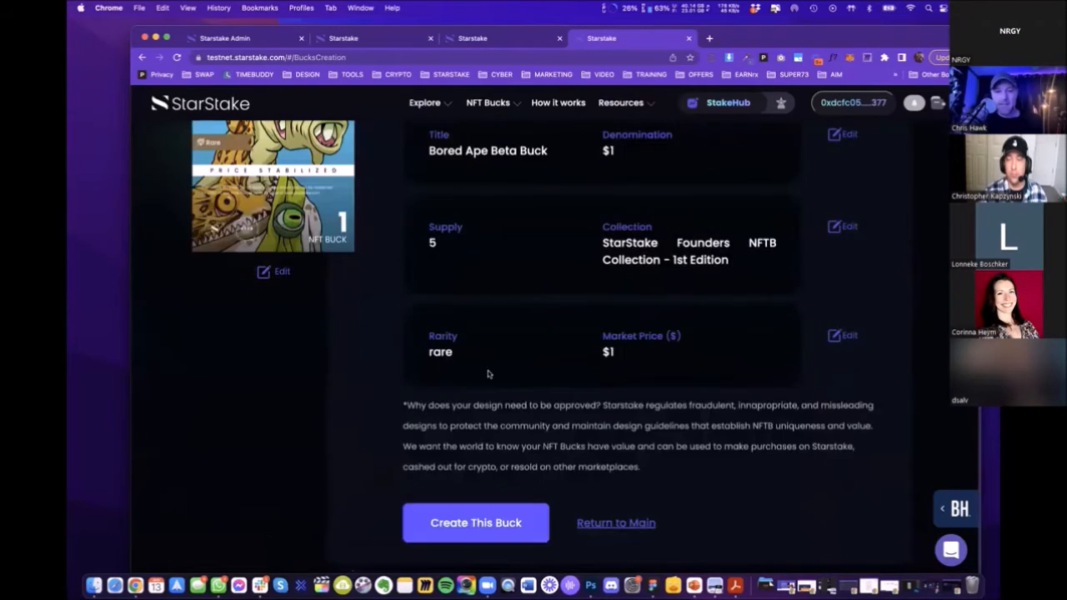
click(477, 522)
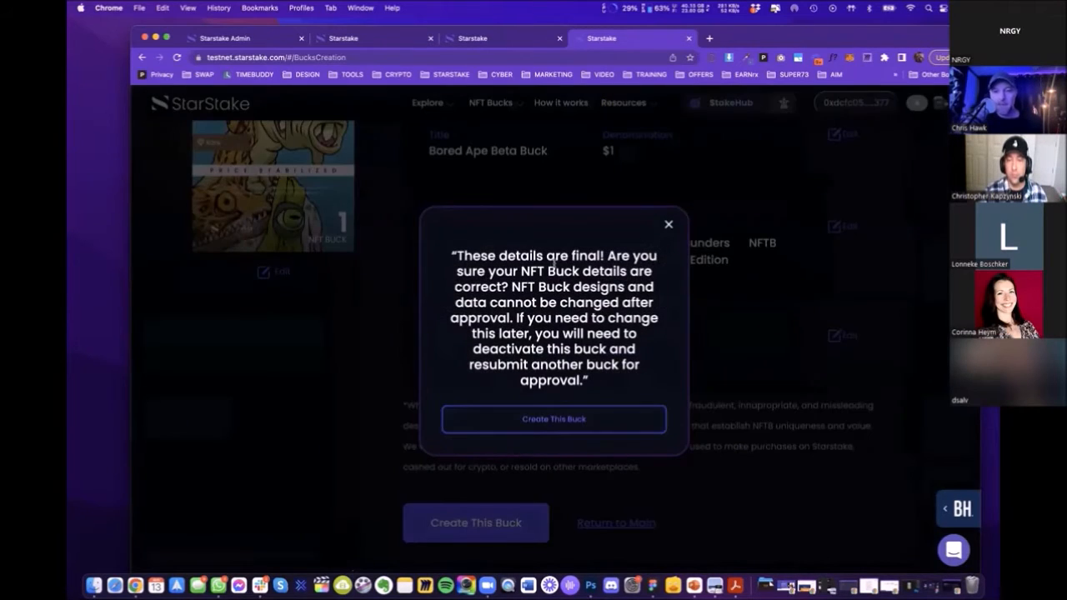
click(522, 419)
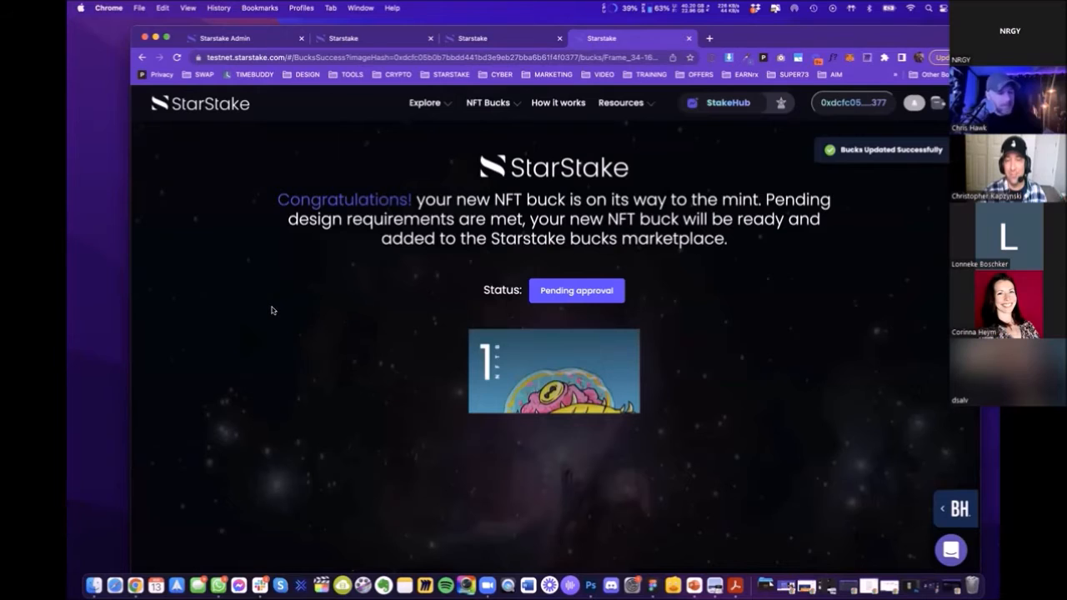
scroll(542, 217, down, 2)
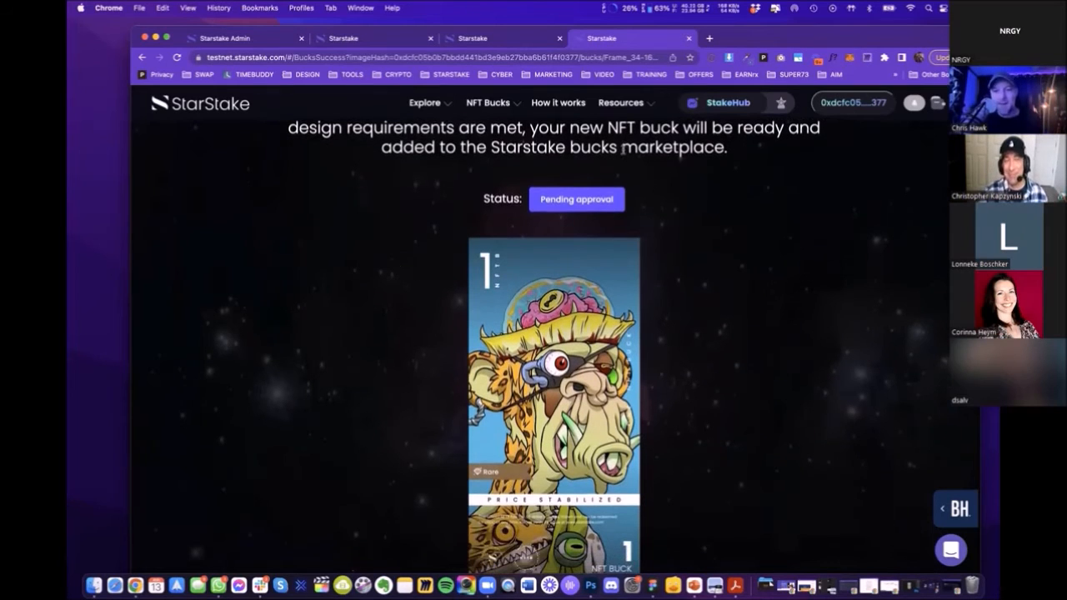
click(584, 199)
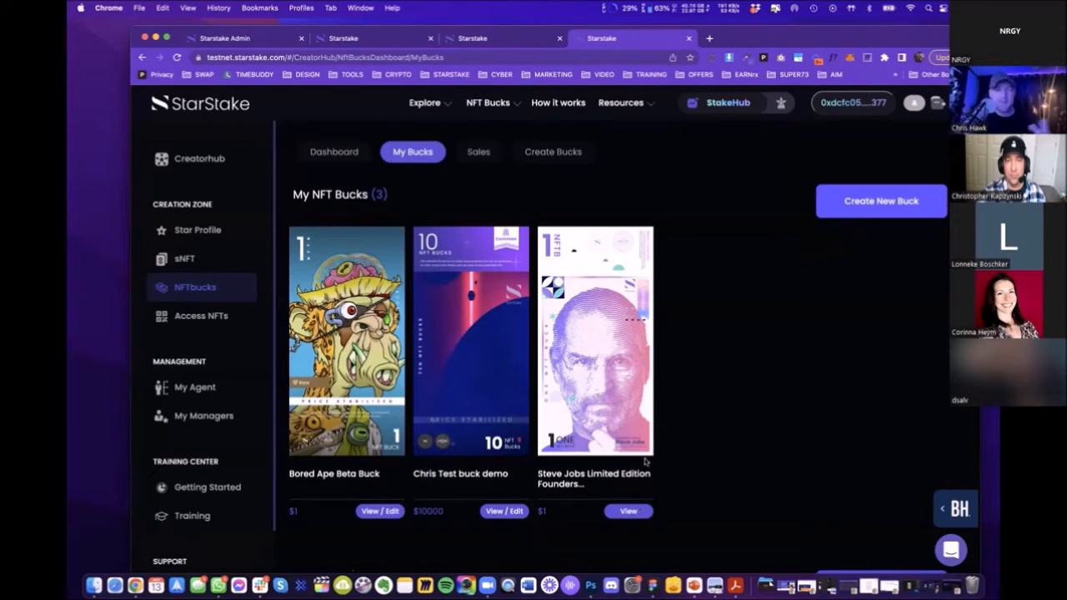
Open the StarStake admin site testnet-admin.starstake.com in a new browser tab
drag(695, 44, 703, 91)
click(716, 85)
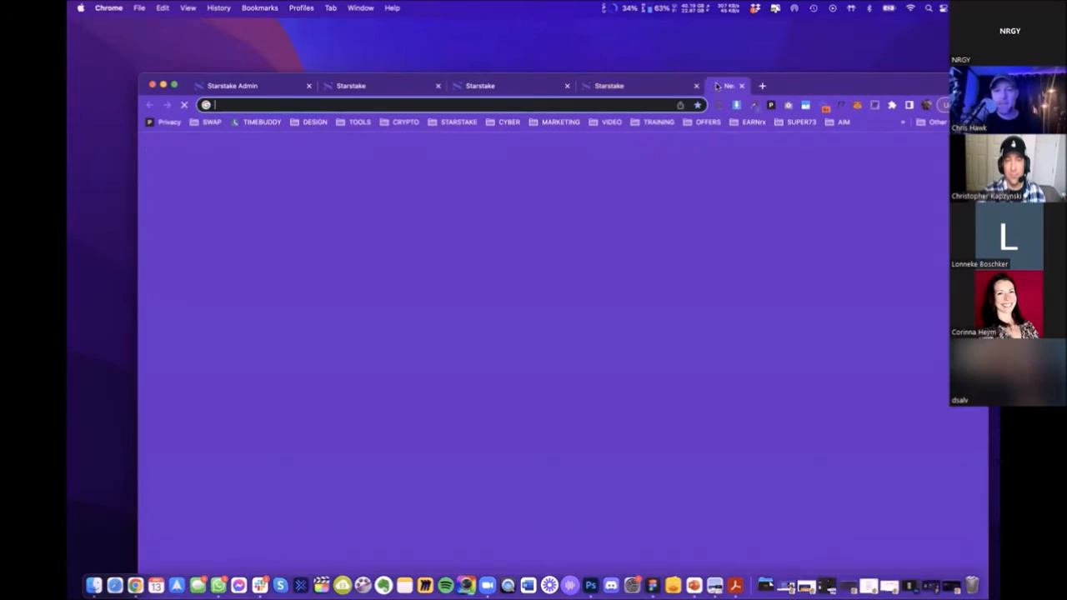
text(tes)
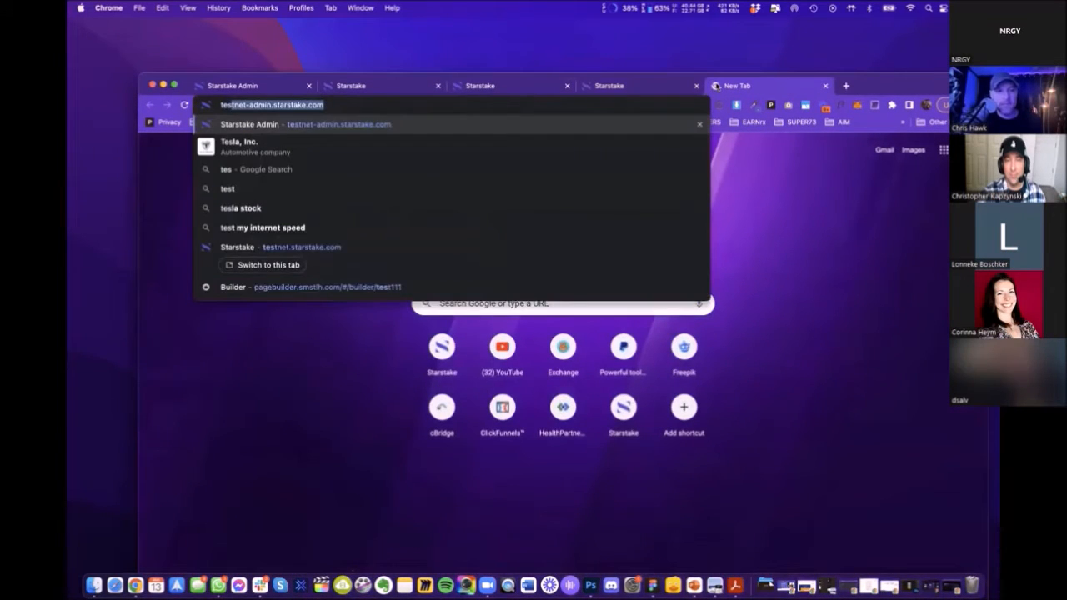
key(Return)
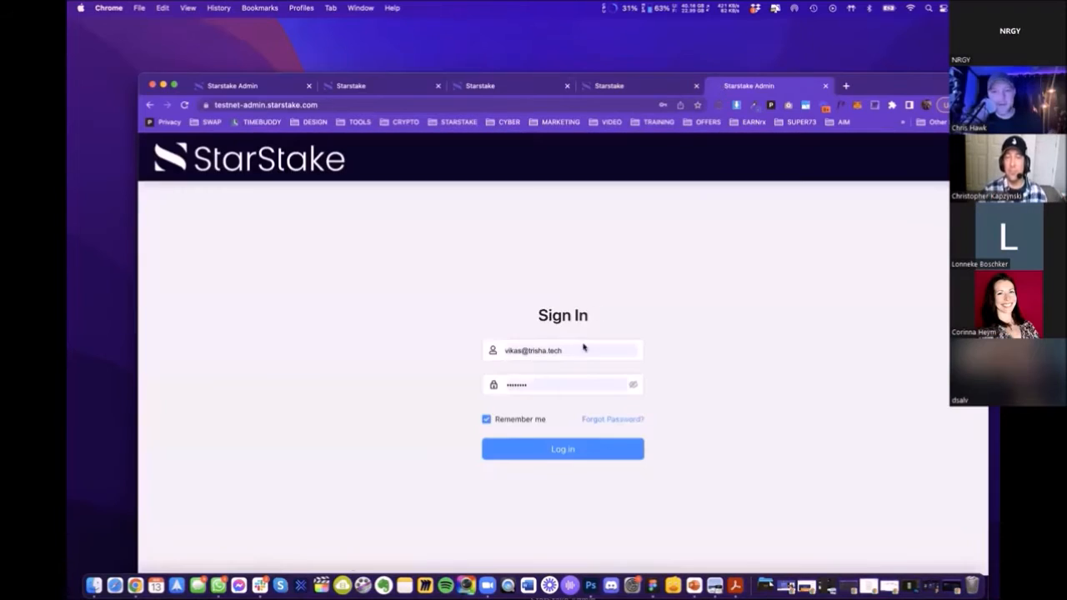
Log in to the admin site with the prefilled credentials and open the NFT Bucks pending approval list
click(563, 450)
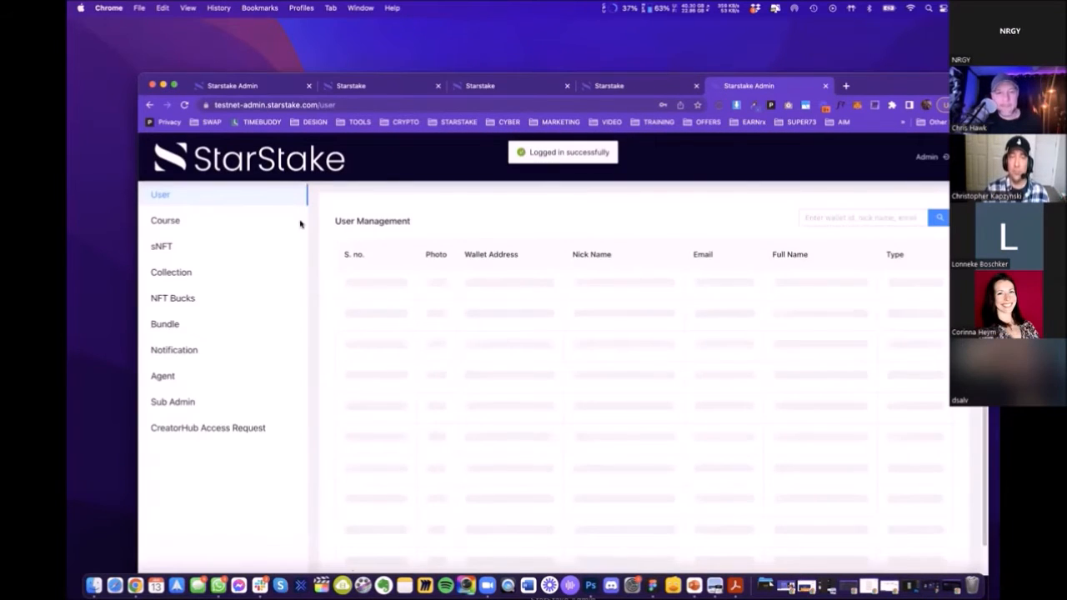
click(581, 250)
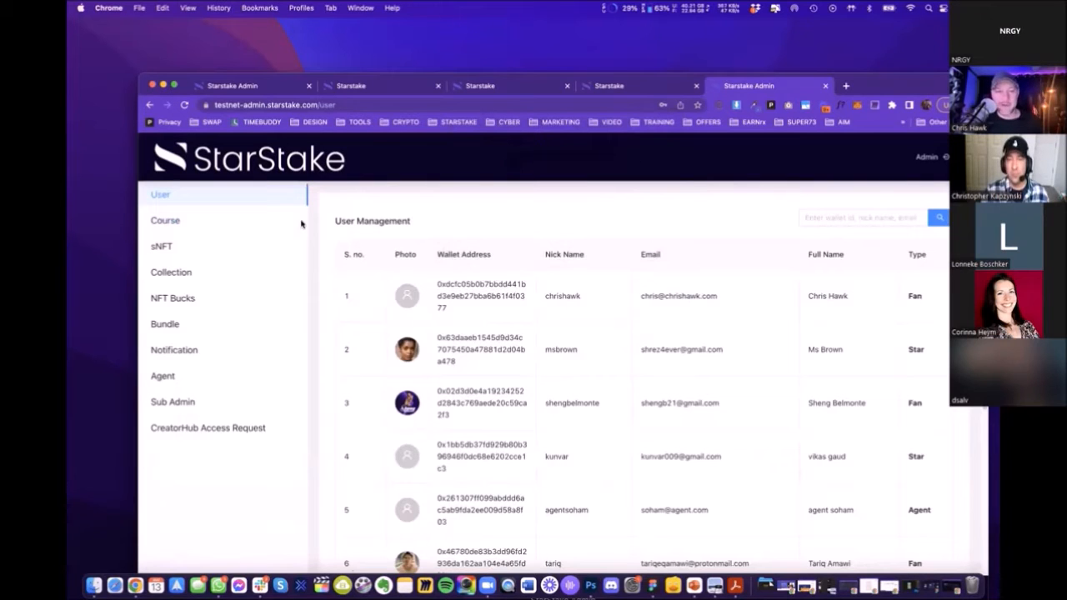
drag(912, 90, 912, 54)
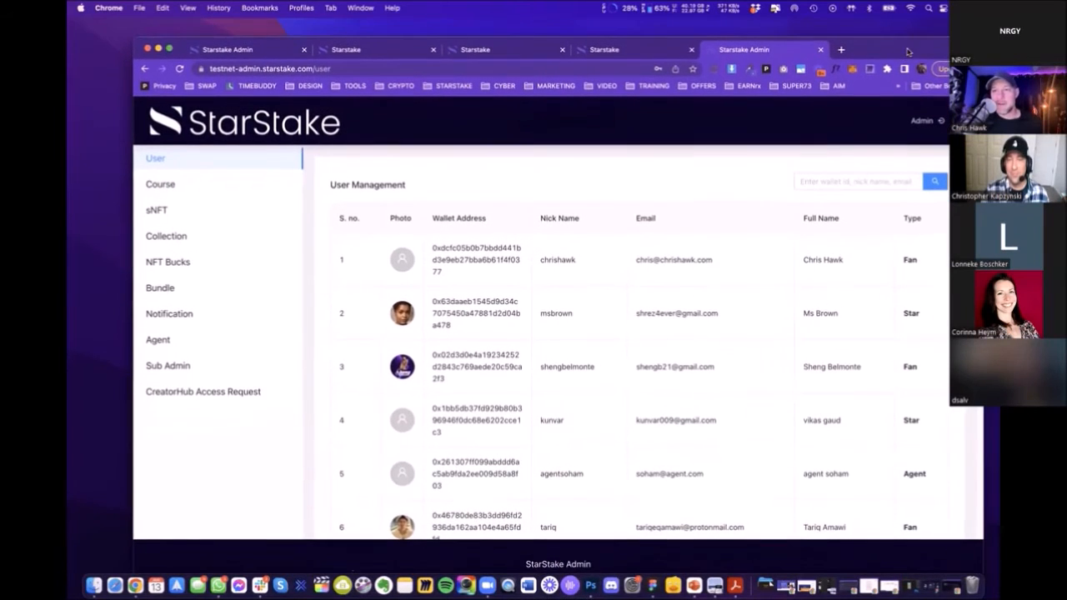
click(166, 263)
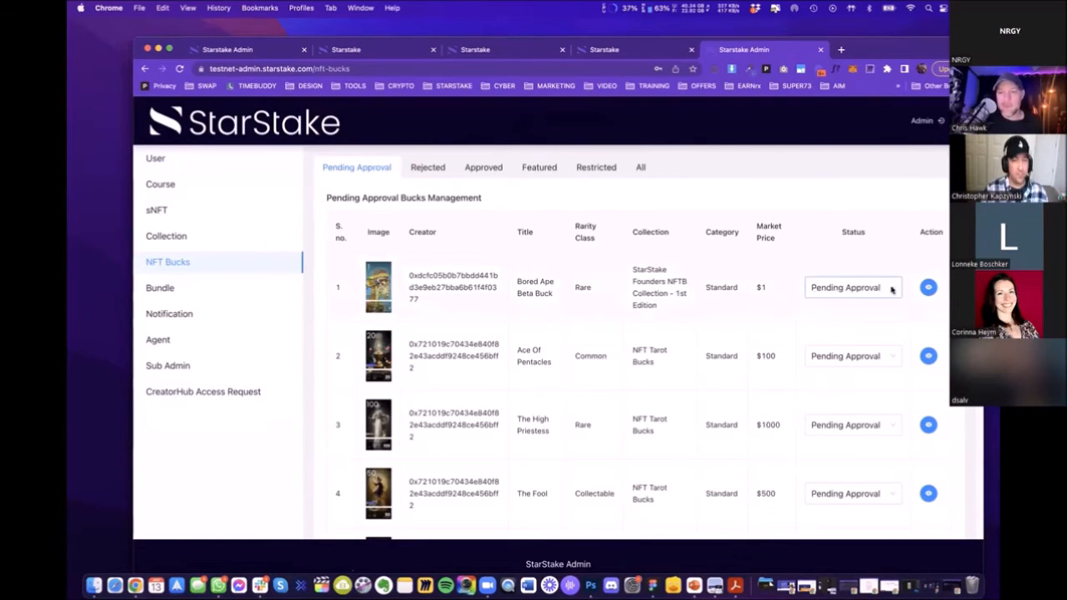
Review the Bored Ape Beta Buck's details, then change its status from pending to approved and confirm the approval
click(928, 287)
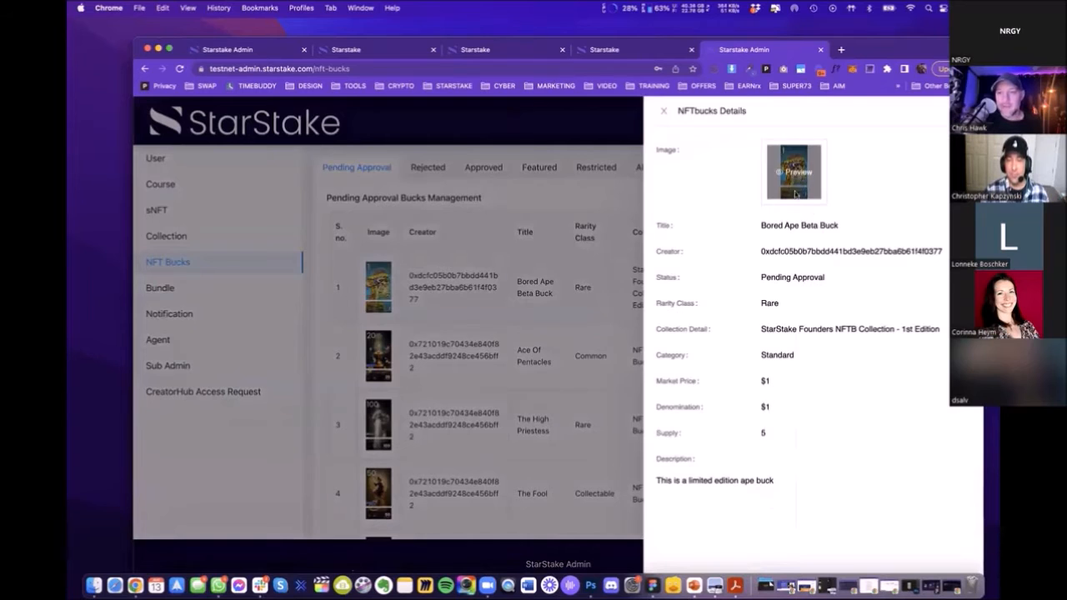
click(613, 263)
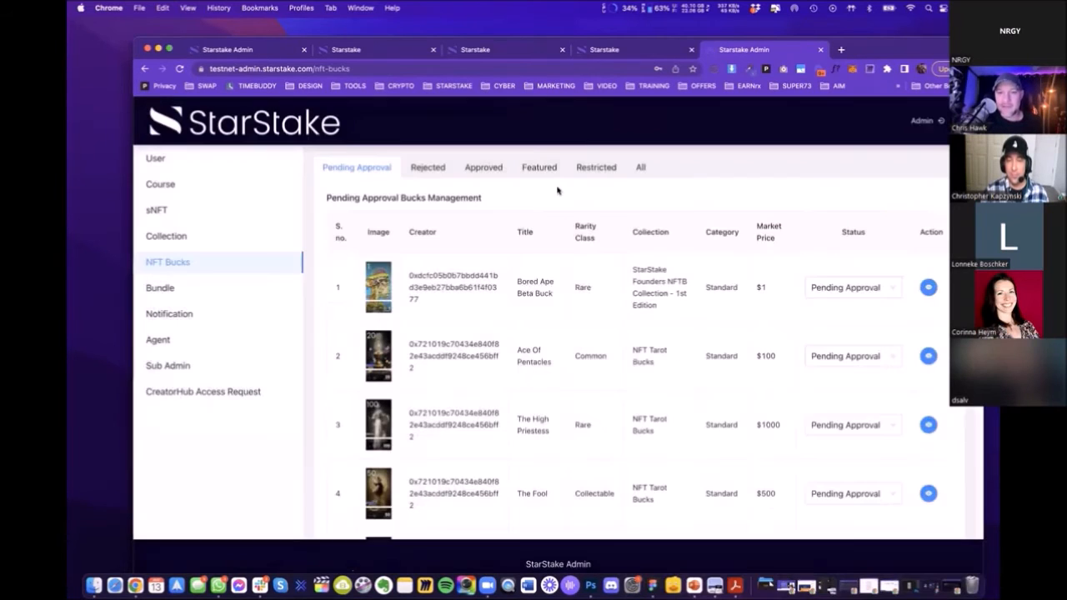
click(850, 292)
click(836, 311)
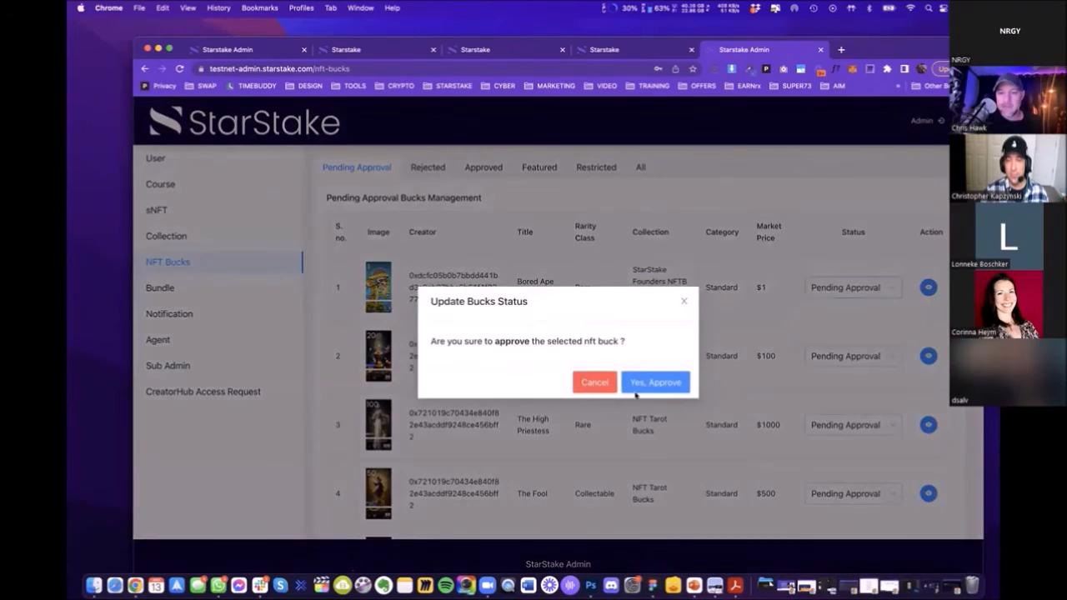
click(642, 385)
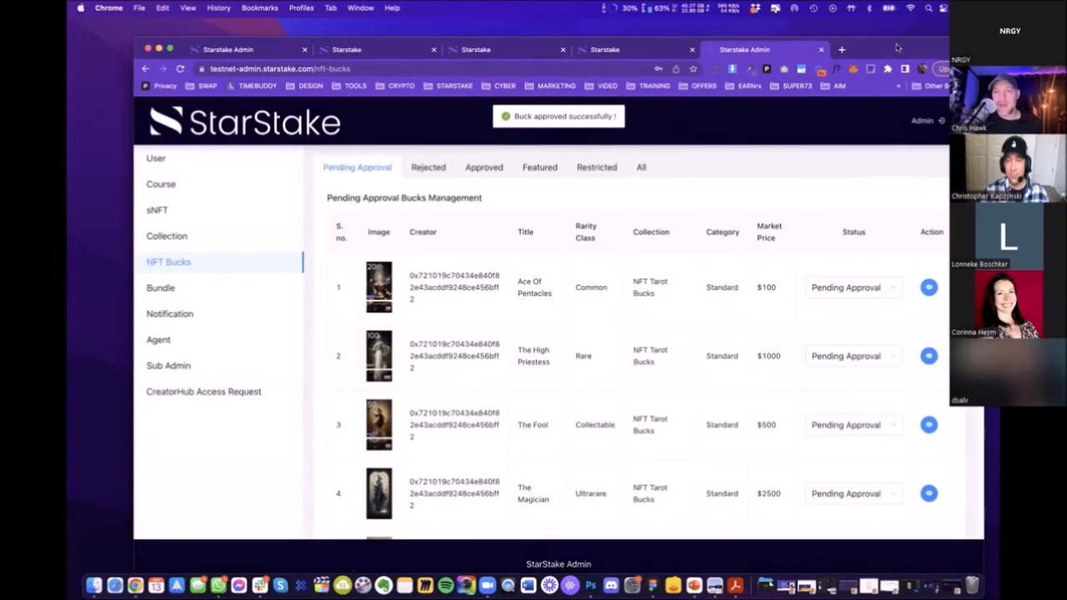
Return to the creator's My Bucks page, reload it, and examine the Bored Ape Beta Buck's details page
drag(892, 50, 896, 72)
click(604, 73)
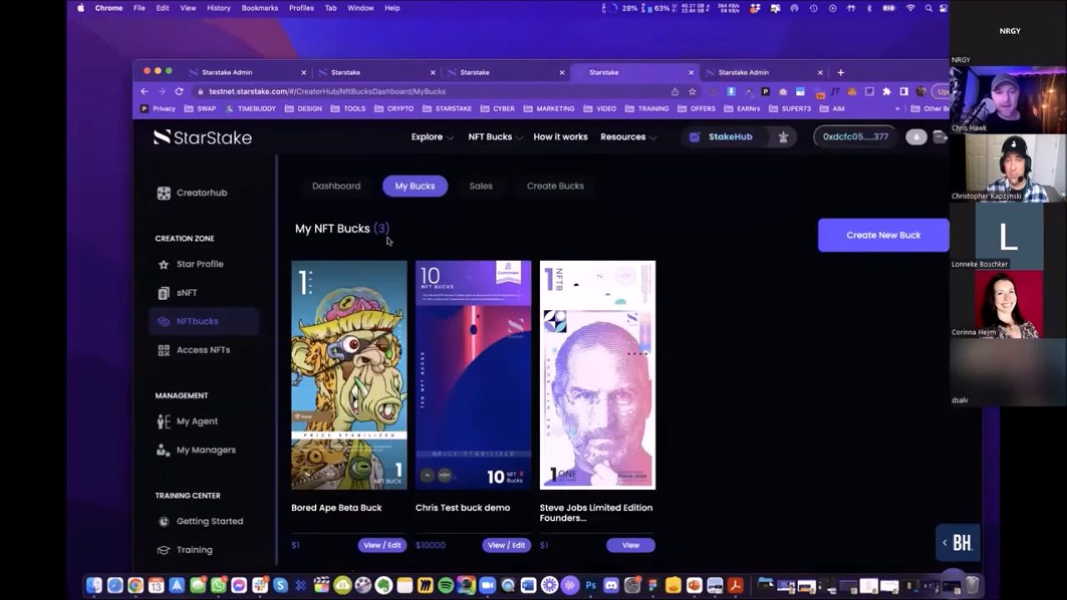
click(179, 92)
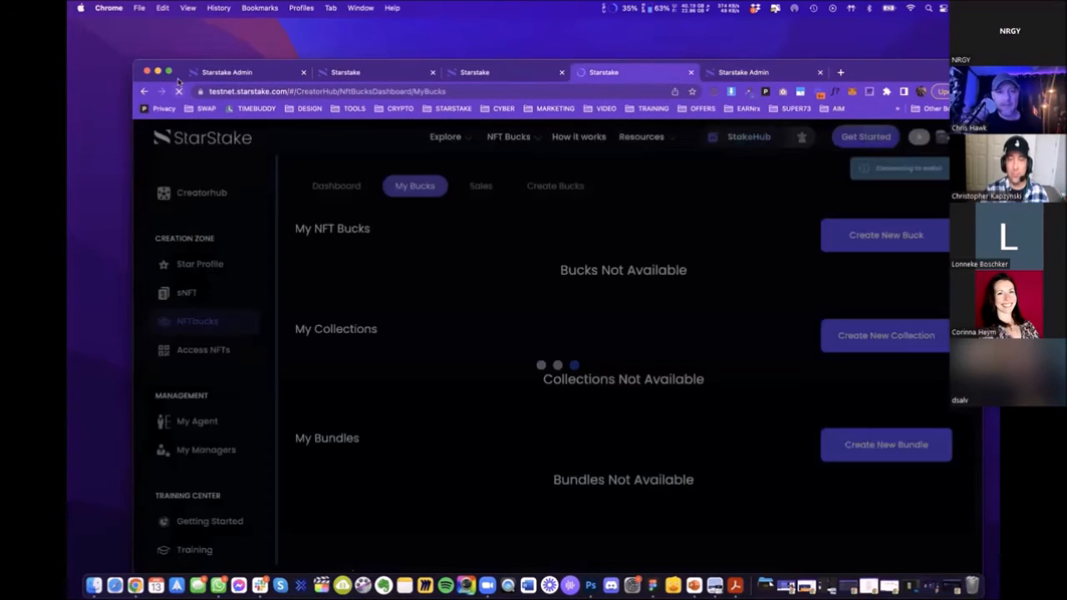
mouse_move(351, 380)
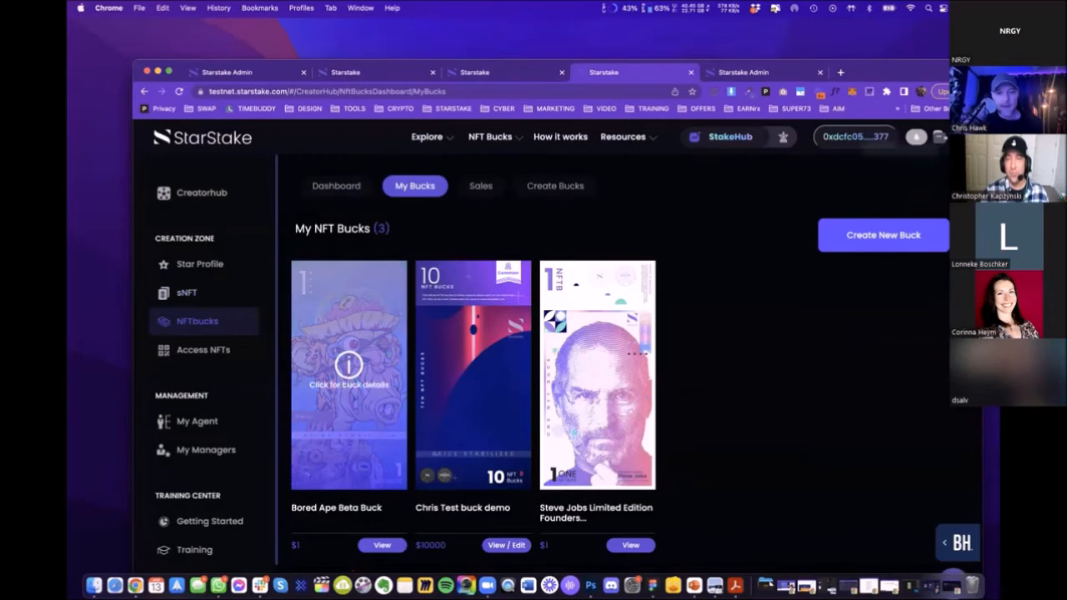
click(344, 304)
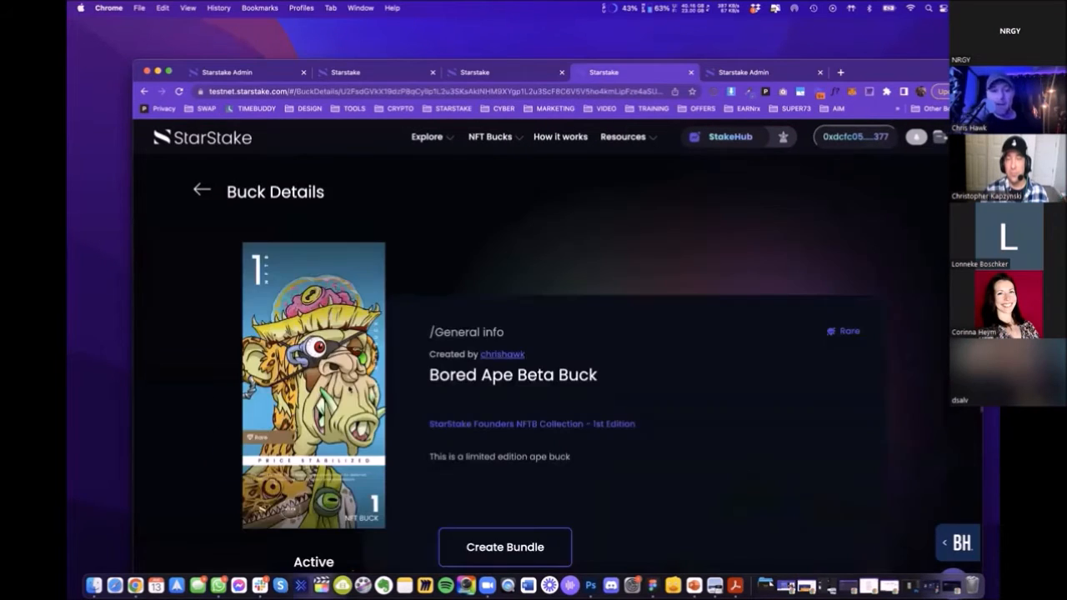
scroll(467, 410, down, 5)
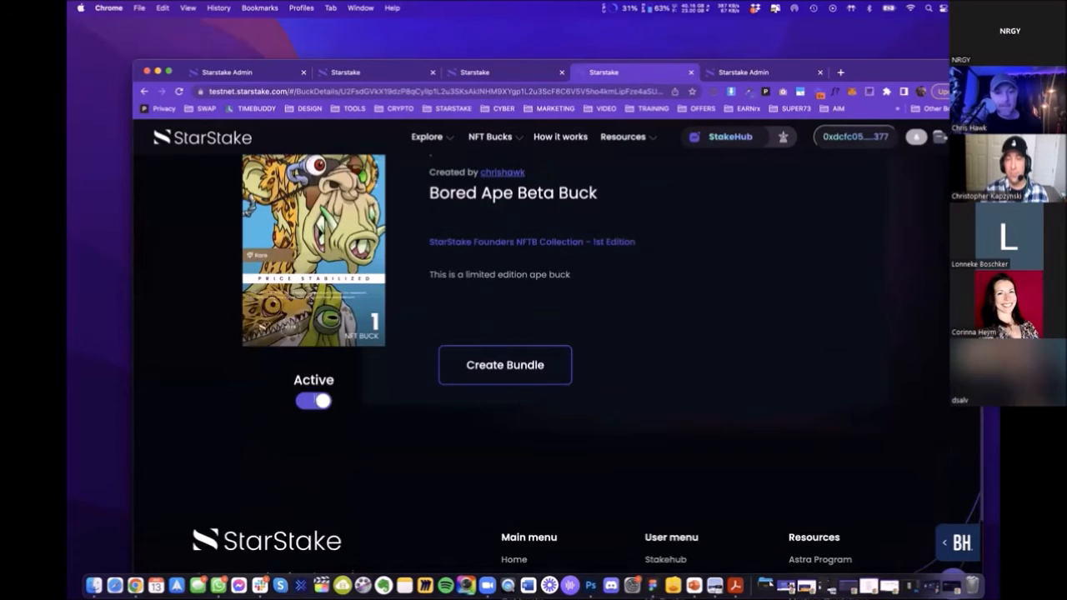
scroll(466, 251, up, 4)
Open the Get Bucks marketplace and find the Bored Ape Beta Buck among the NFT Bucks for sale
mouse_move(490, 137)
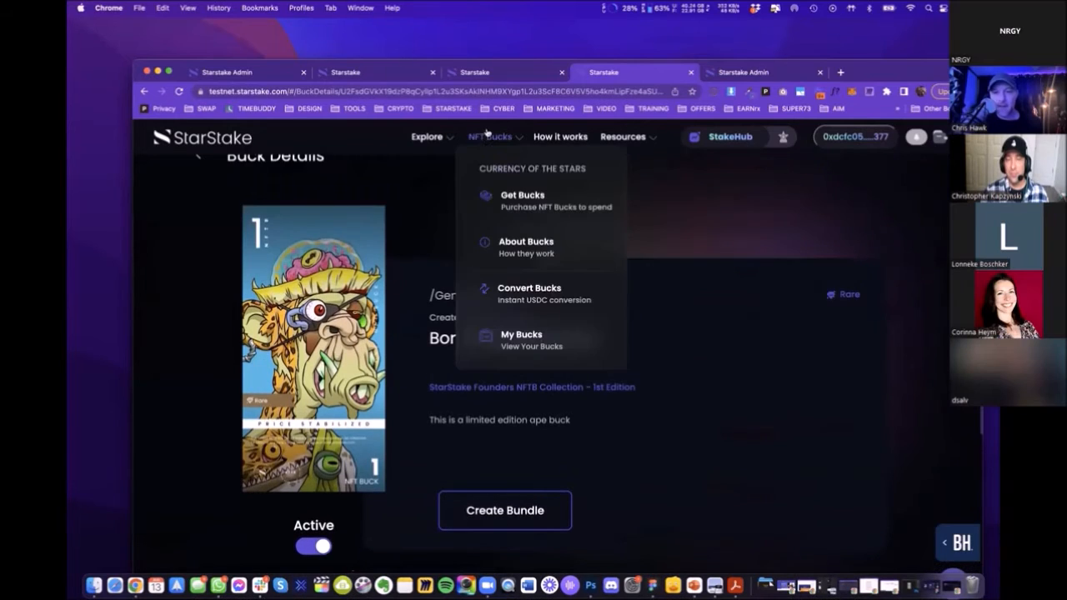
click(520, 201)
scroll(482, 284, down, 3)
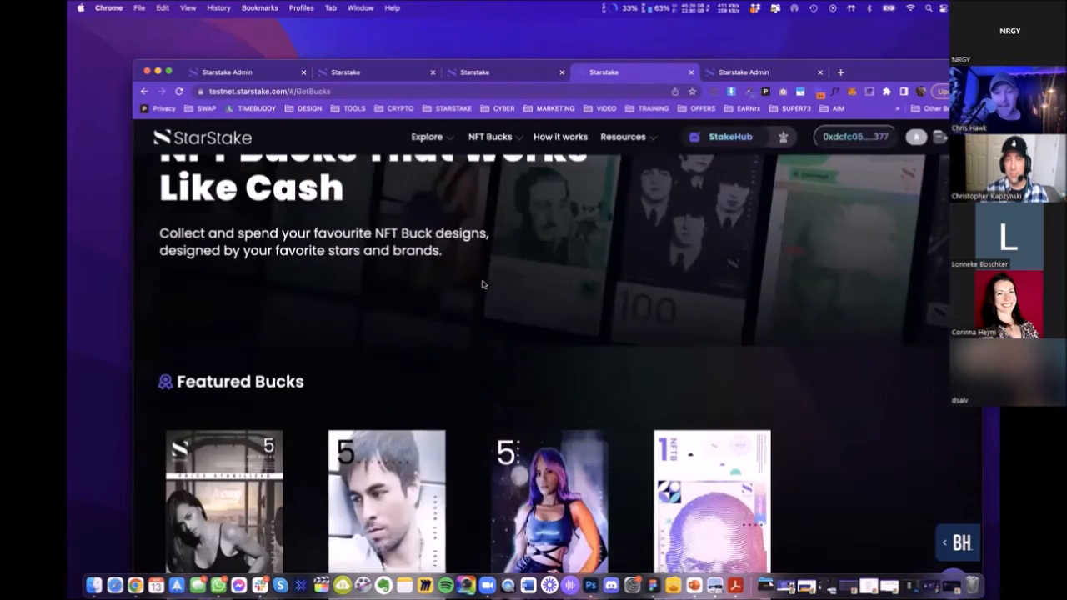
scroll(482, 284, down, 15)
scroll(482, 284, down, 10)
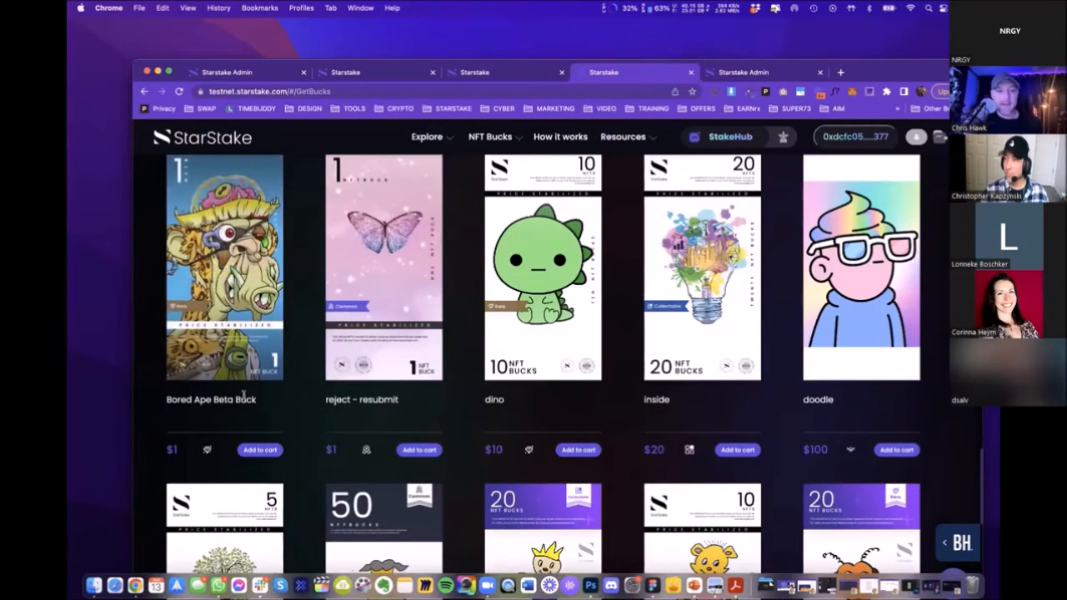
Switch the MetaMask wallet from Polygon to the Rinkeby Test Network and close the wallet
click(852, 91)
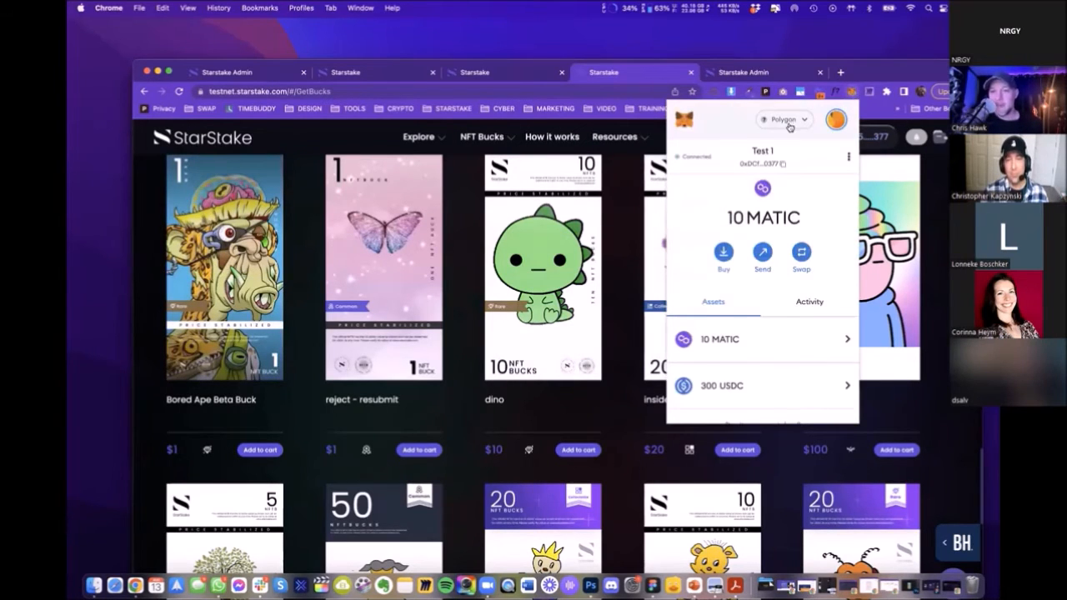
click(789, 126)
click(766, 340)
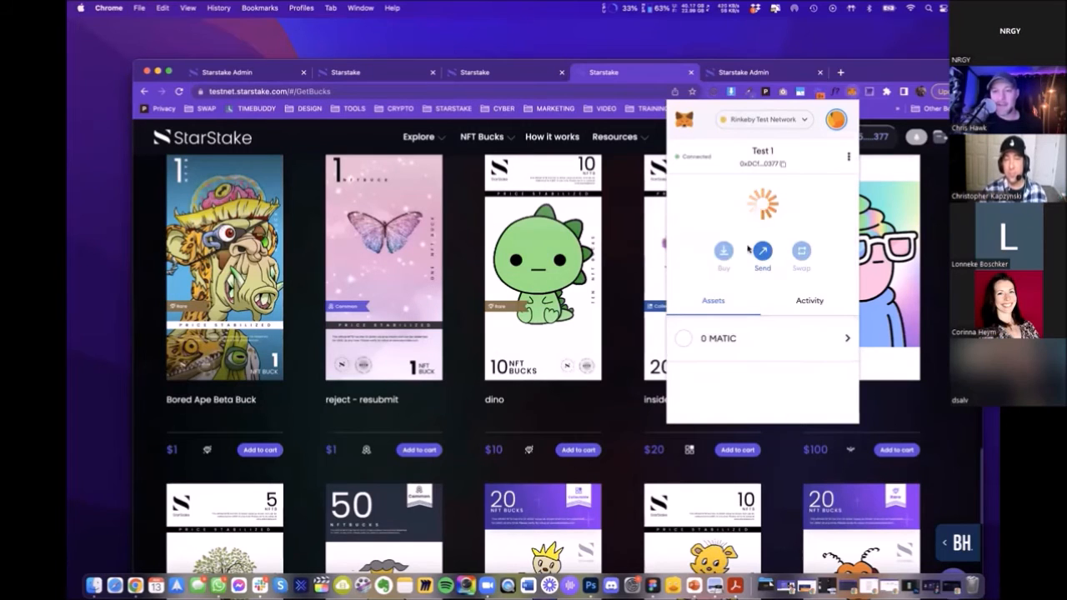
click(921, 182)
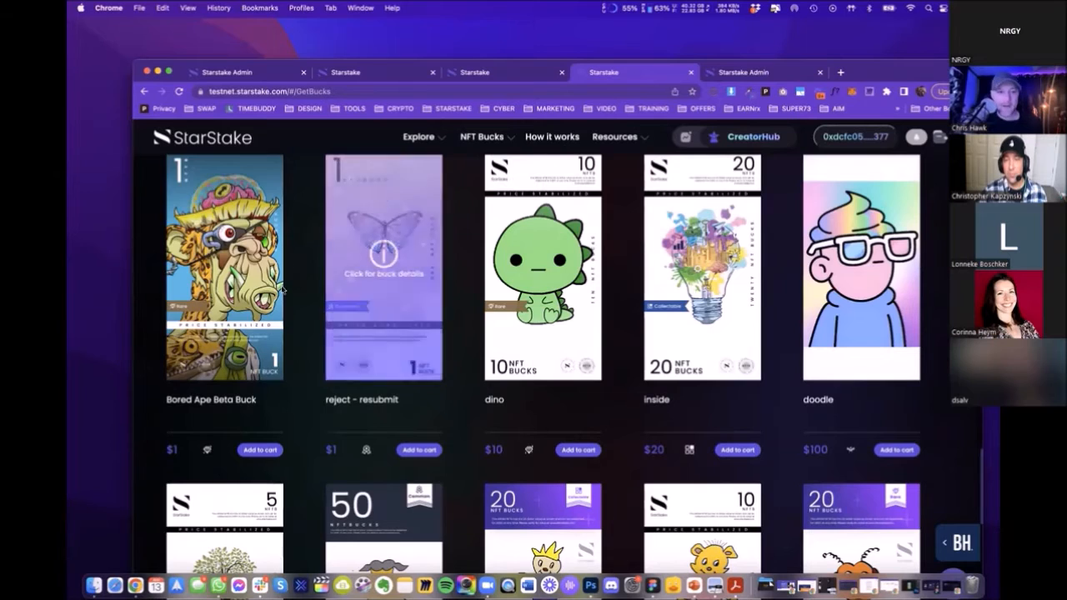
Add the Bored Ape Beta Buck to the cart, remove the other $545 item, and proceed to checkout
click(261, 452)
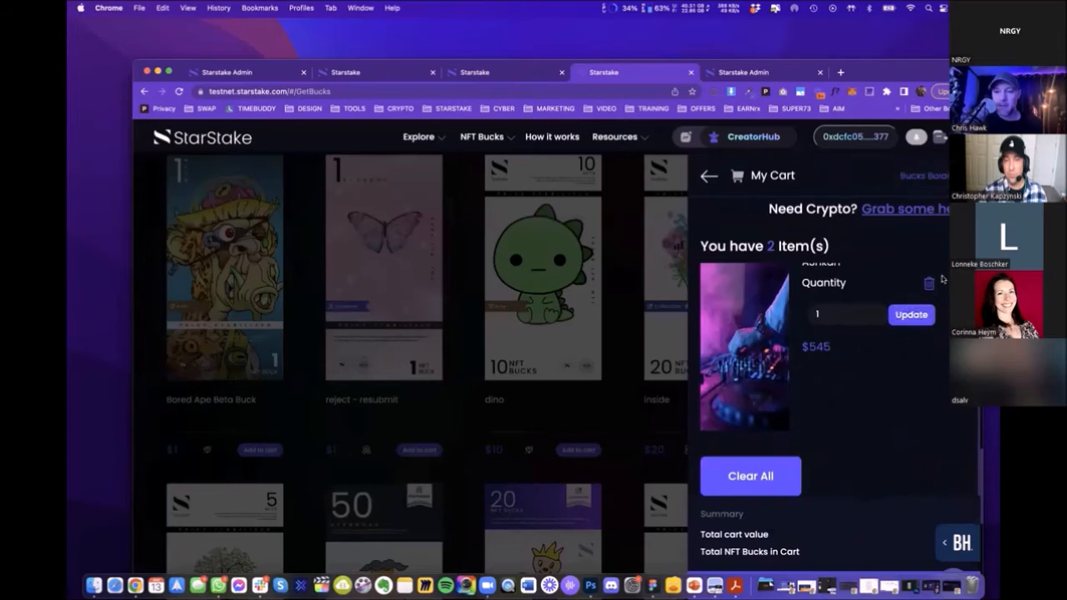
click(928, 285)
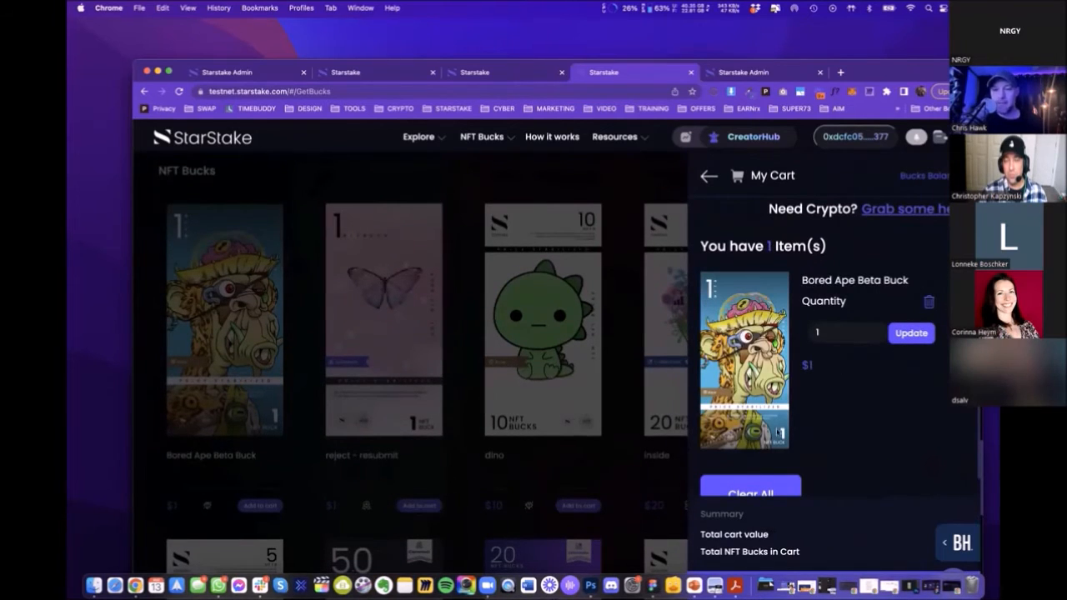
scroll(806, 438, down, 5)
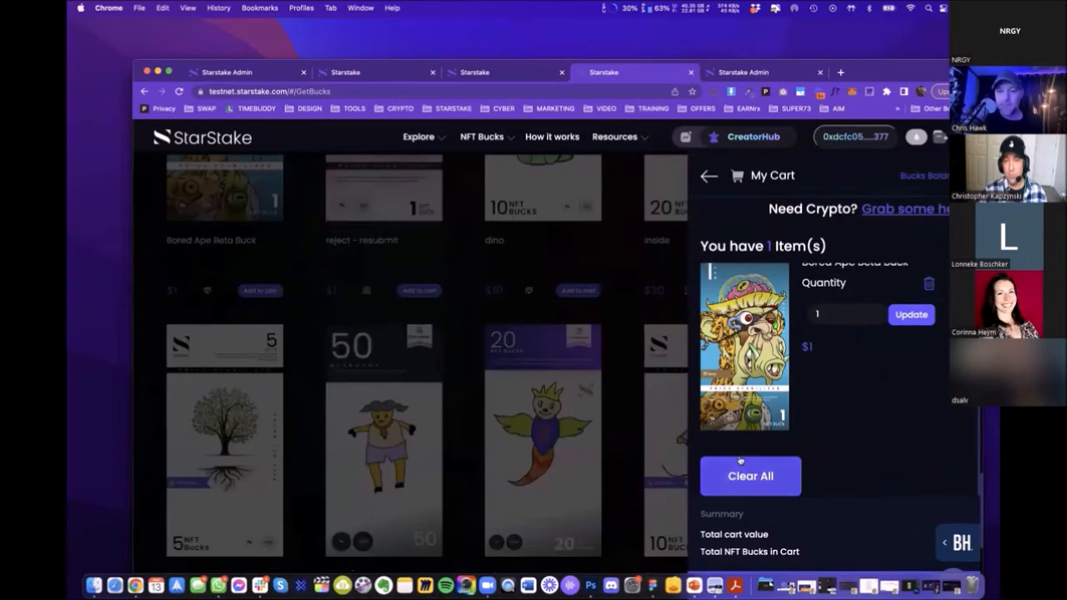
drag(894, 66, 888, 33)
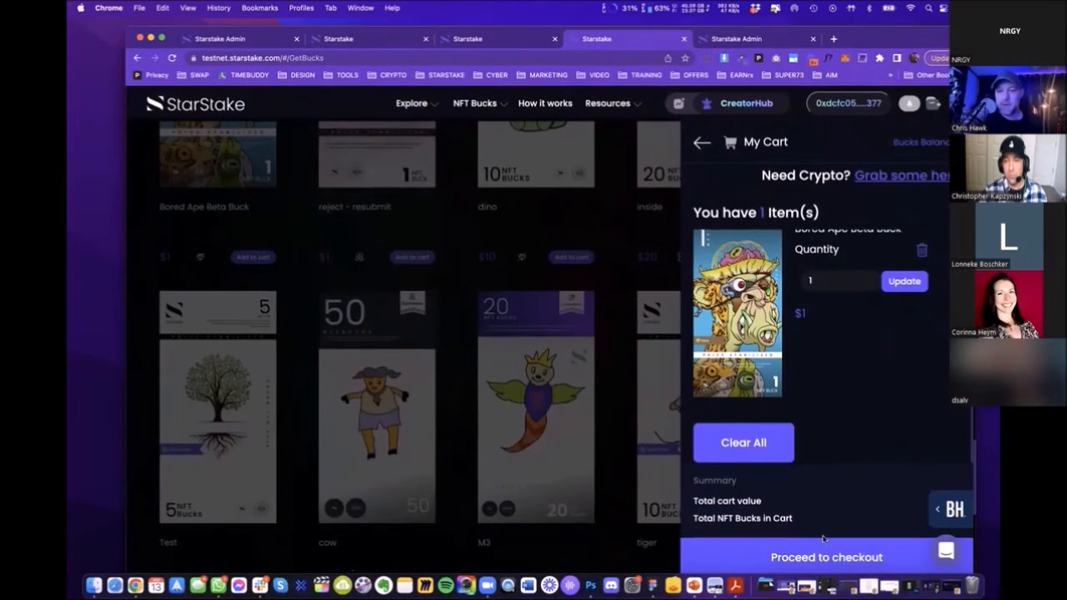
click(811, 556)
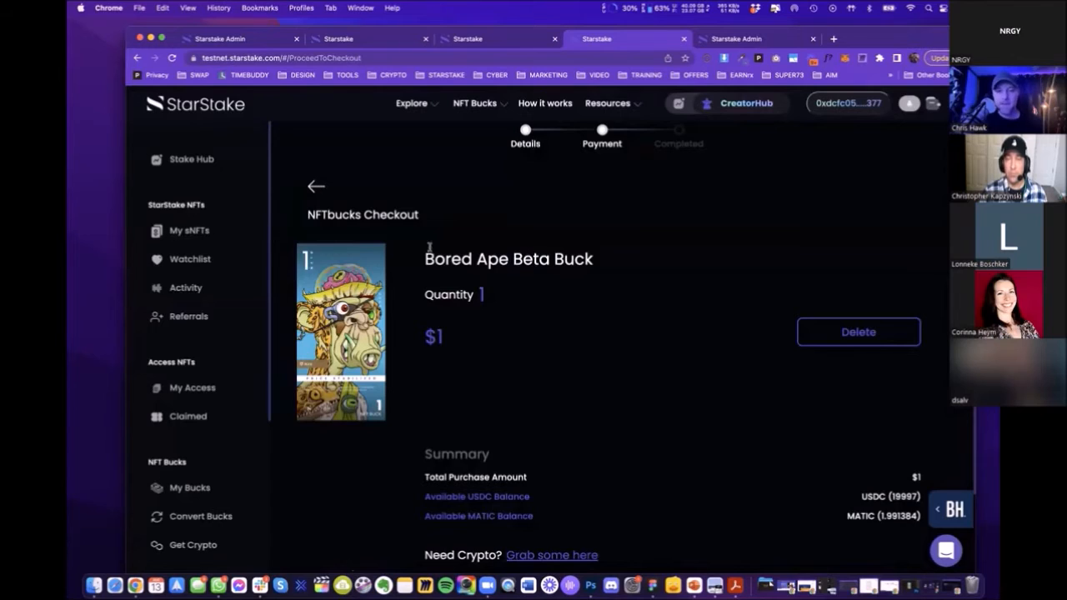
Check the order summary, complete the Bored Ape Beta Buck purchase, and confirm the transaction in MetaMask
scroll(587, 310, down, 2)
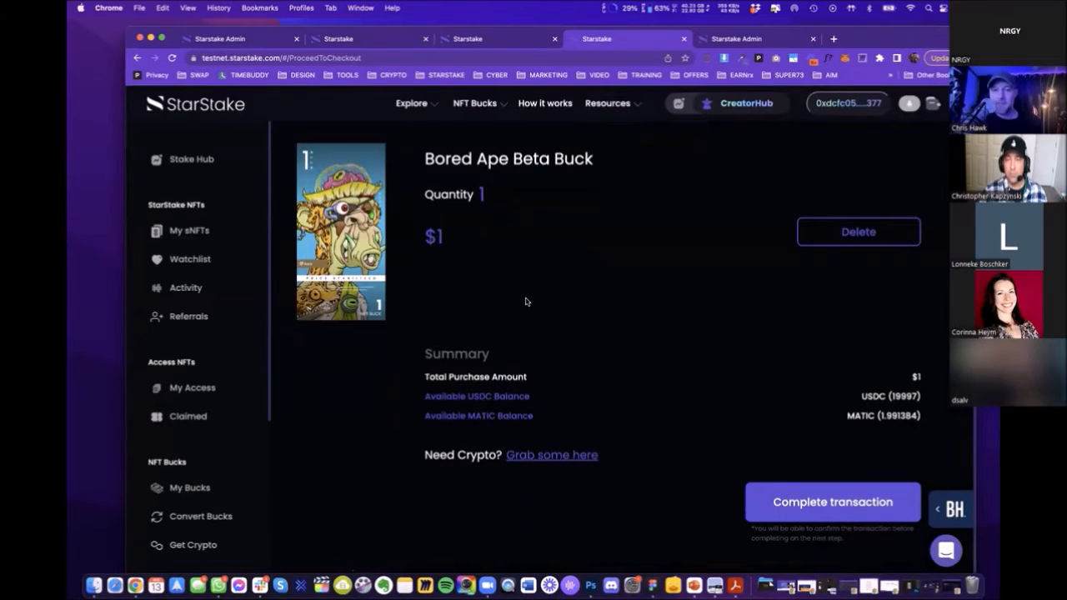
scroll(525, 299, up, 1)
scroll(655, 467, down, 1)
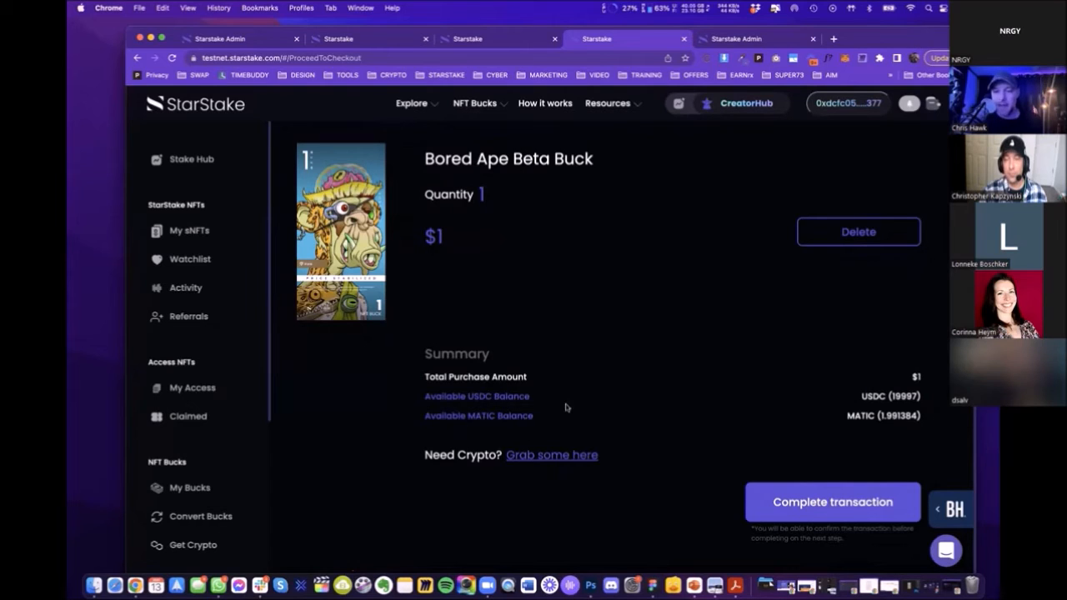
click(819, 500)
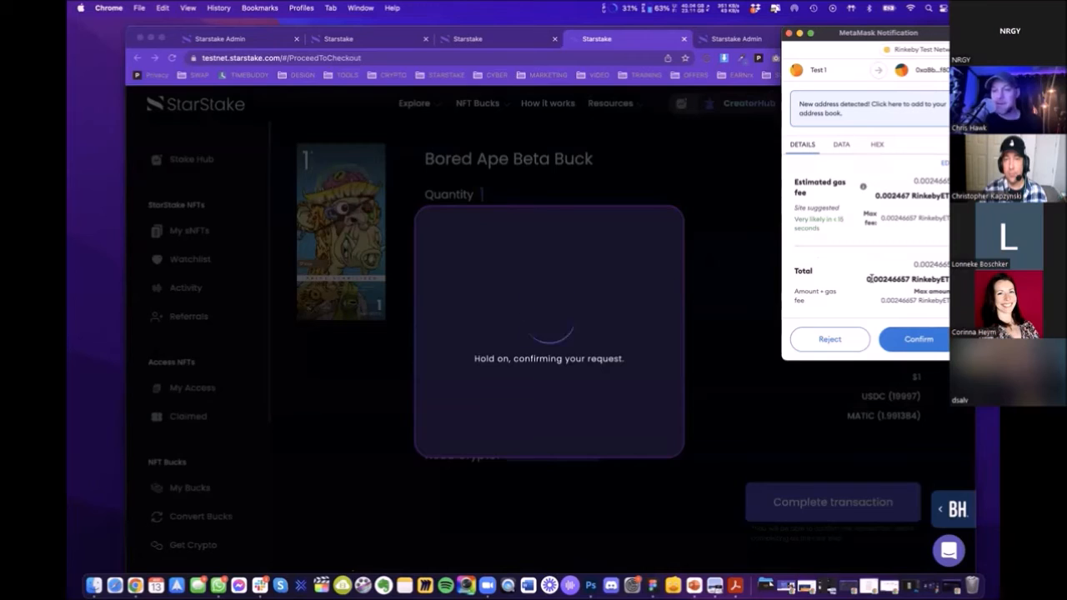
click(902, 340)
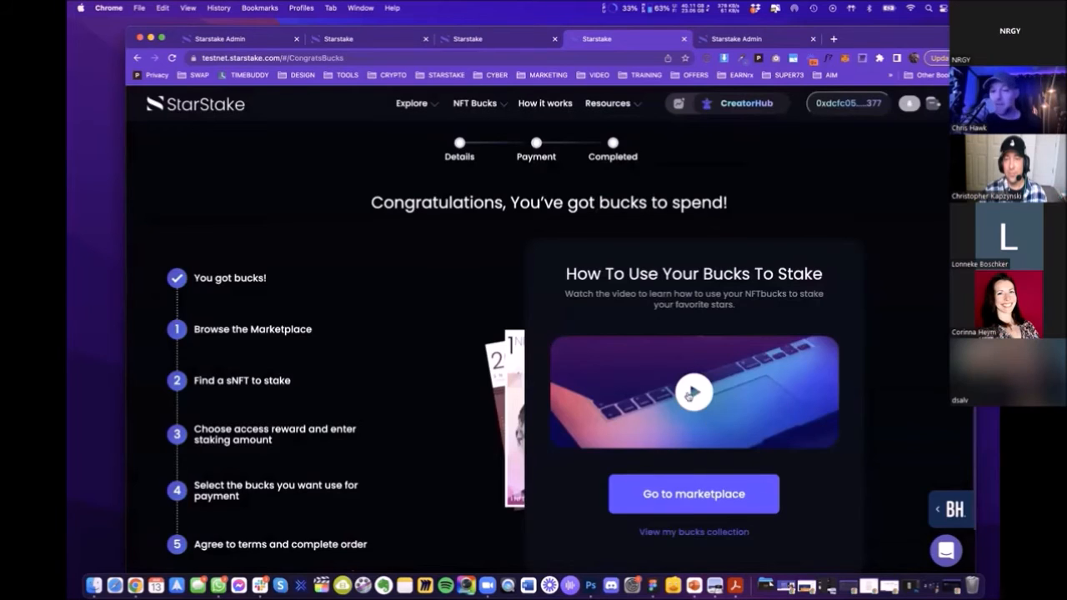
Open the purchased bucks collection, reload it, and look for the Bored Ape Beta Buck among the rare bucks
scroll(234, 314, down, 2)
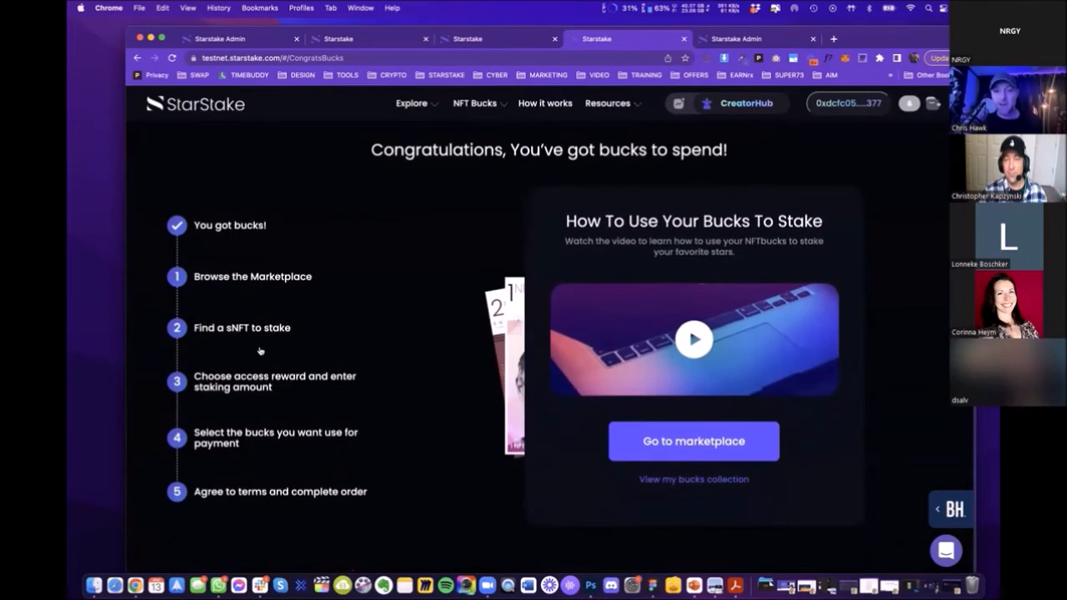
click(692, 480)
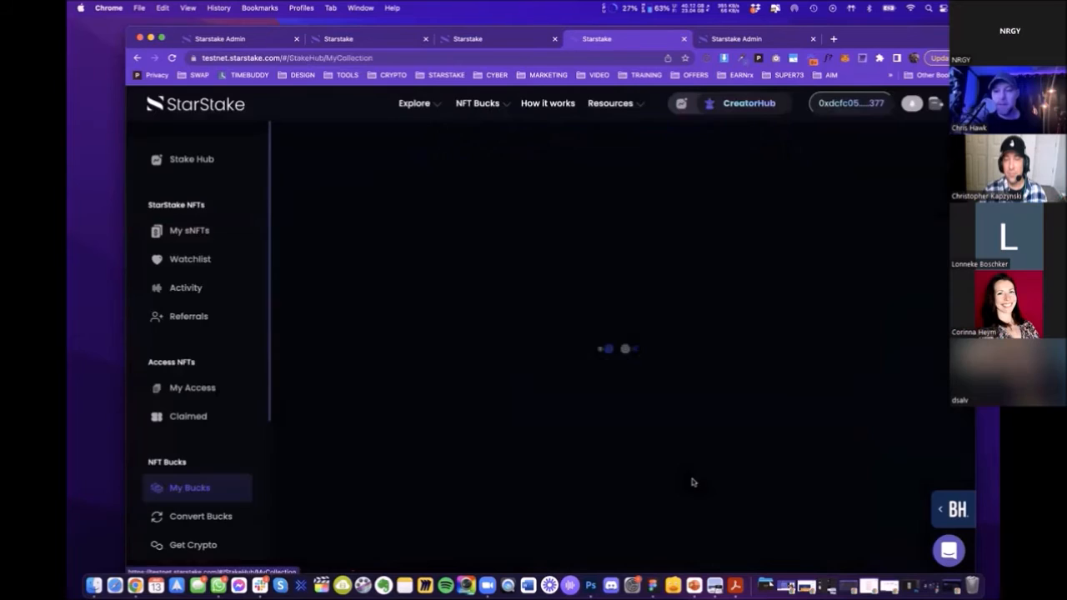
scroll(486, 337, down, 5)
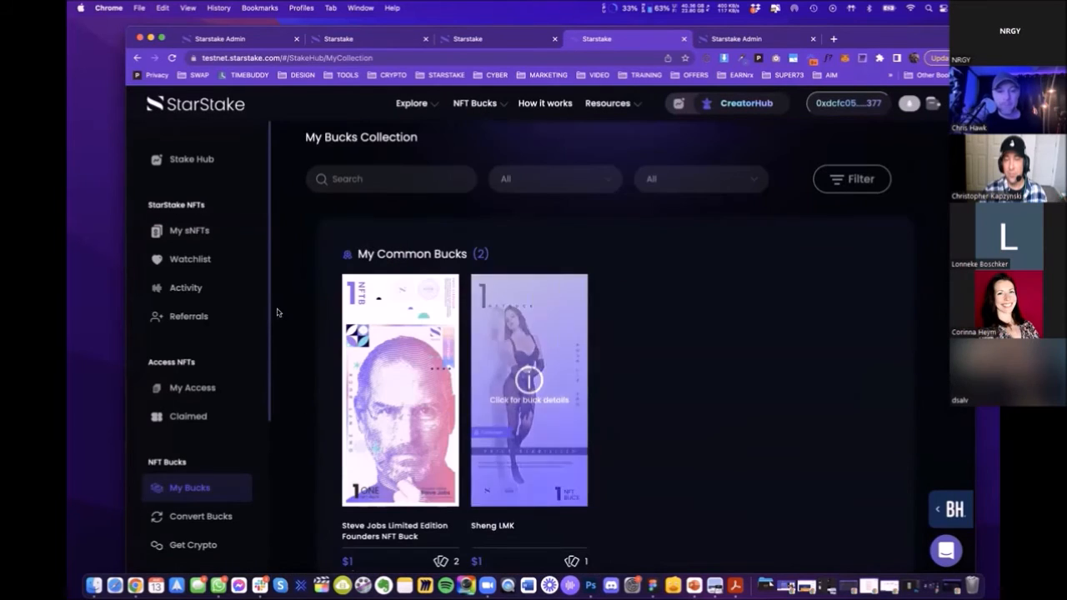
click(172, 57)
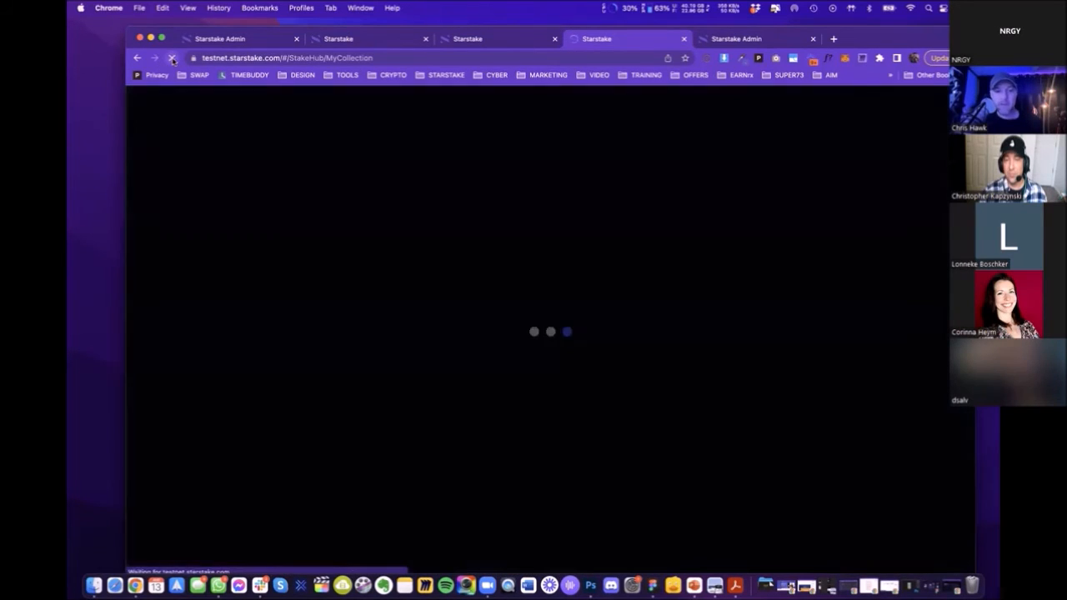
scroll(463, 227, down, 10)
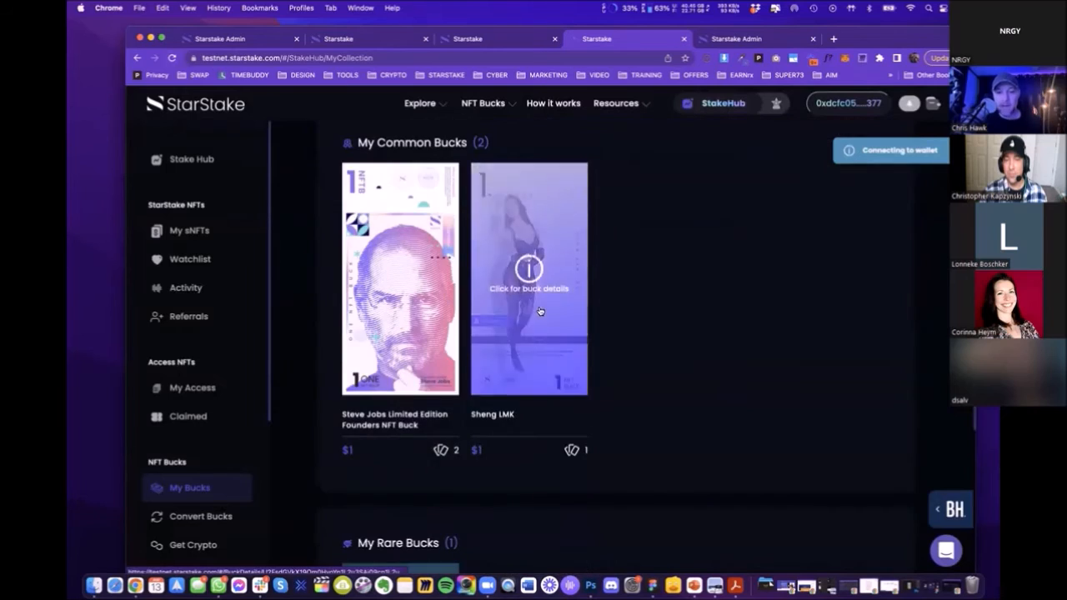
scroll(386, 230, up, 8)
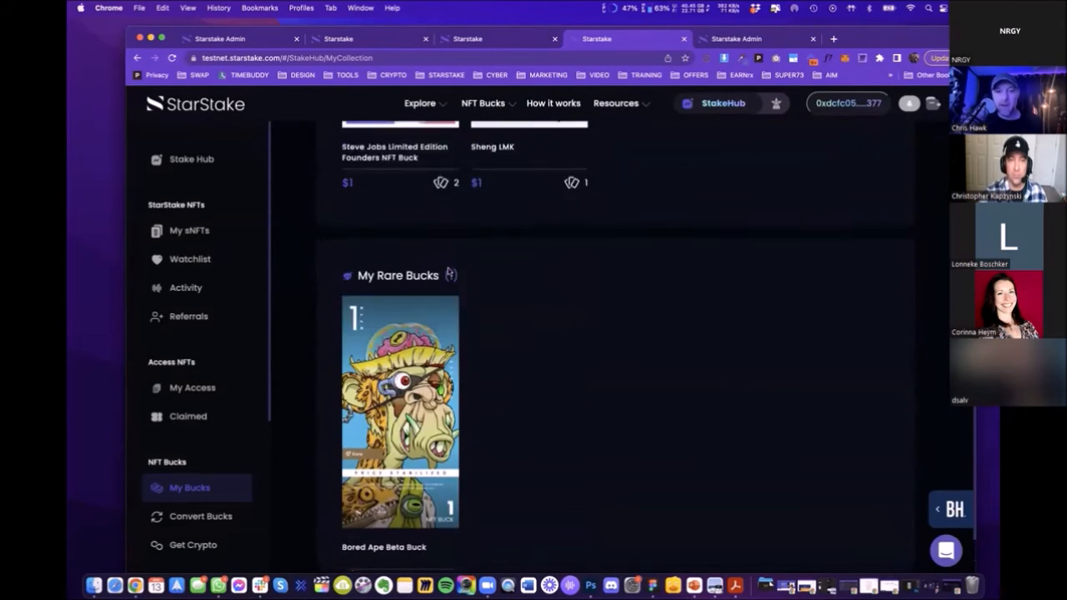
scroll(667, 131, up, 3)
Switch from StakeHub to the CreatorHub overview
click(755, 104)
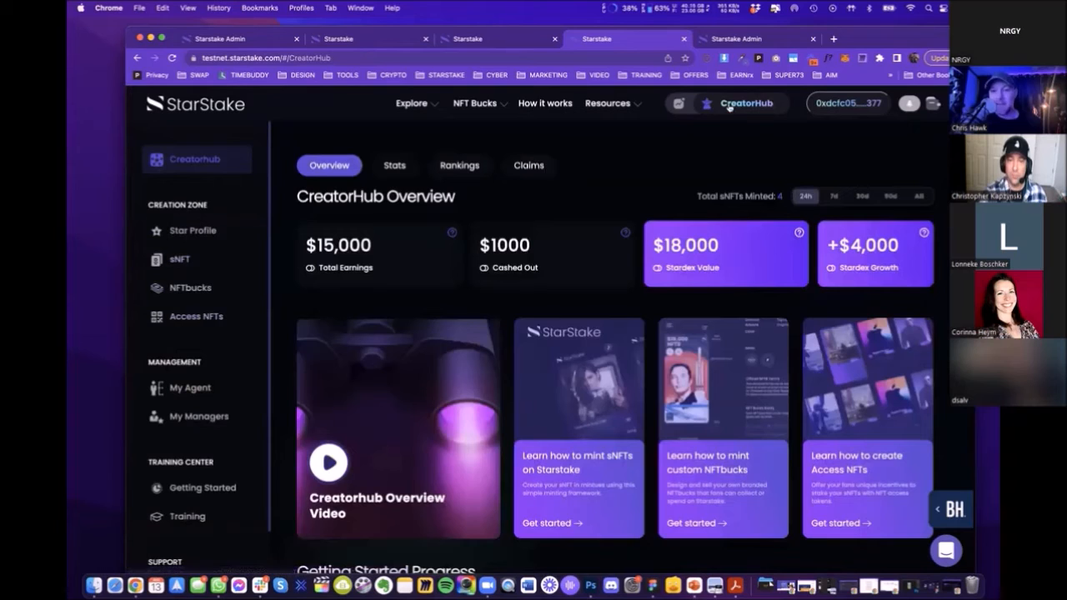
Switch to StakeHub, find the Bored Ape Beta Buck among the owned rare bucks, and open its details
click(695, 104)
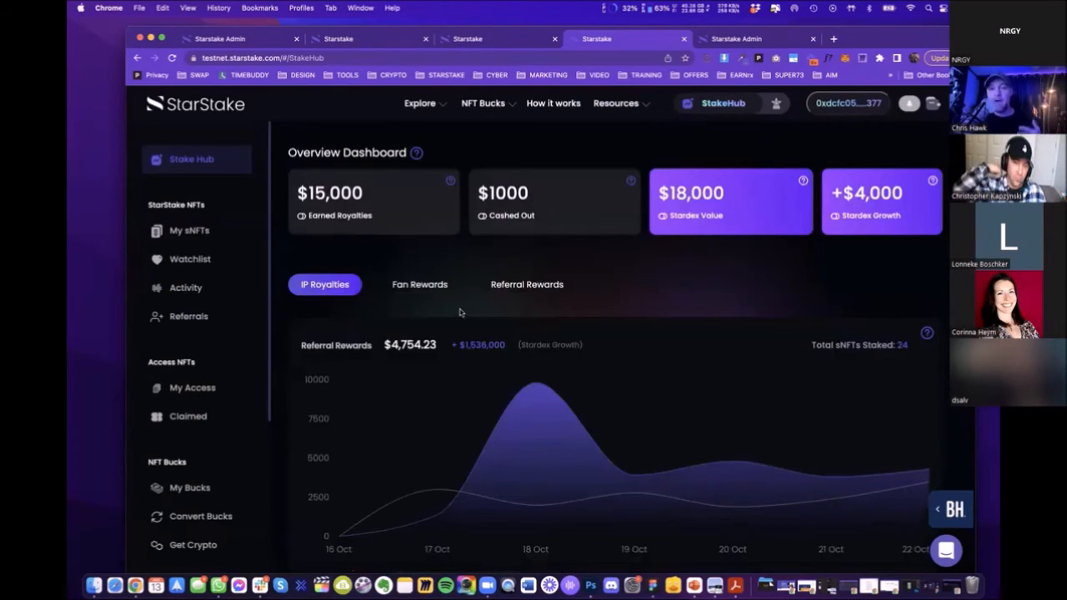
scroll(460, 309, down, 5)
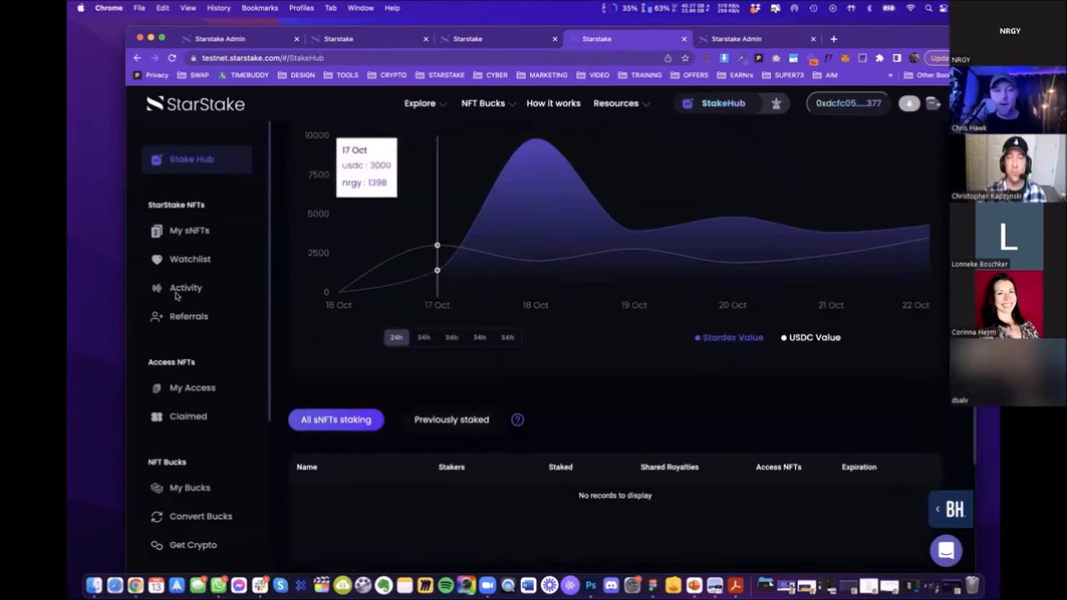
scroll(177, 333, down, 1)
click(191, 431)
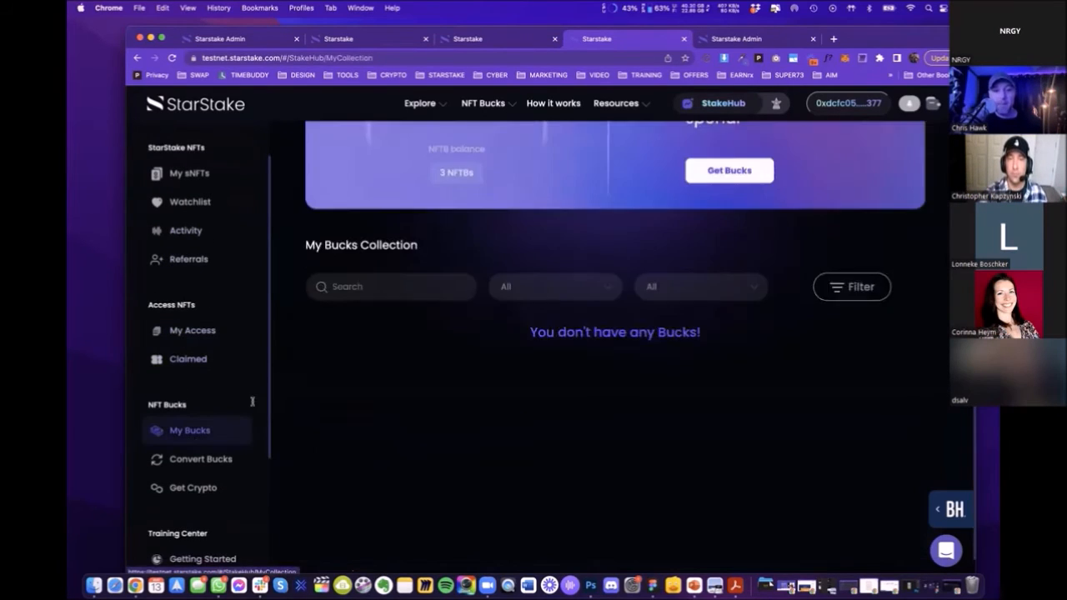
scroll(533, 359, down, 2)
scroll(689, 367, down, 5)
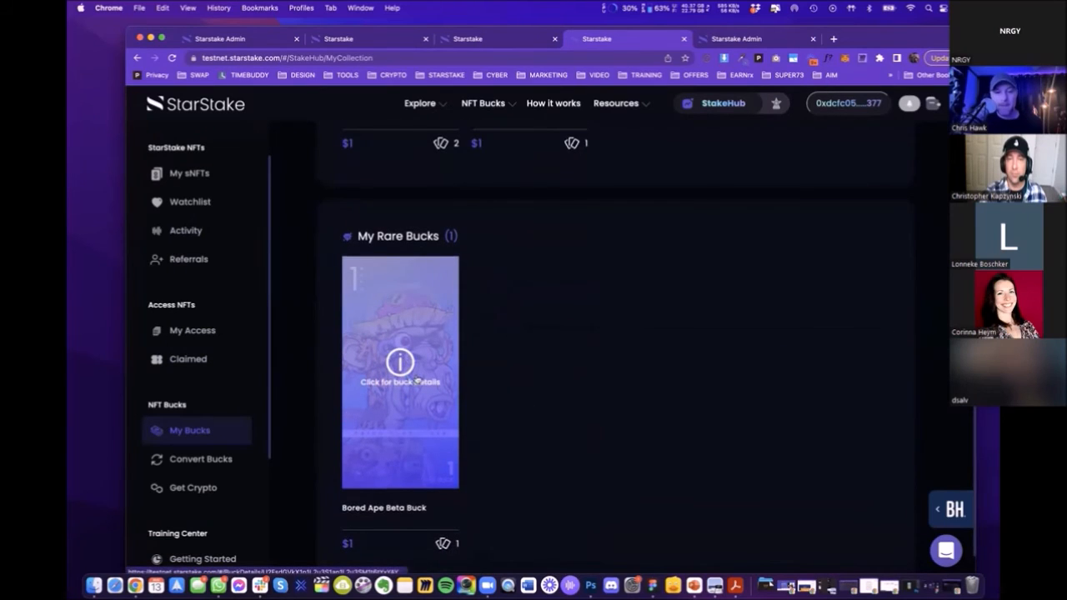
scroll(417, 381, down, 1)
click(409, 332)
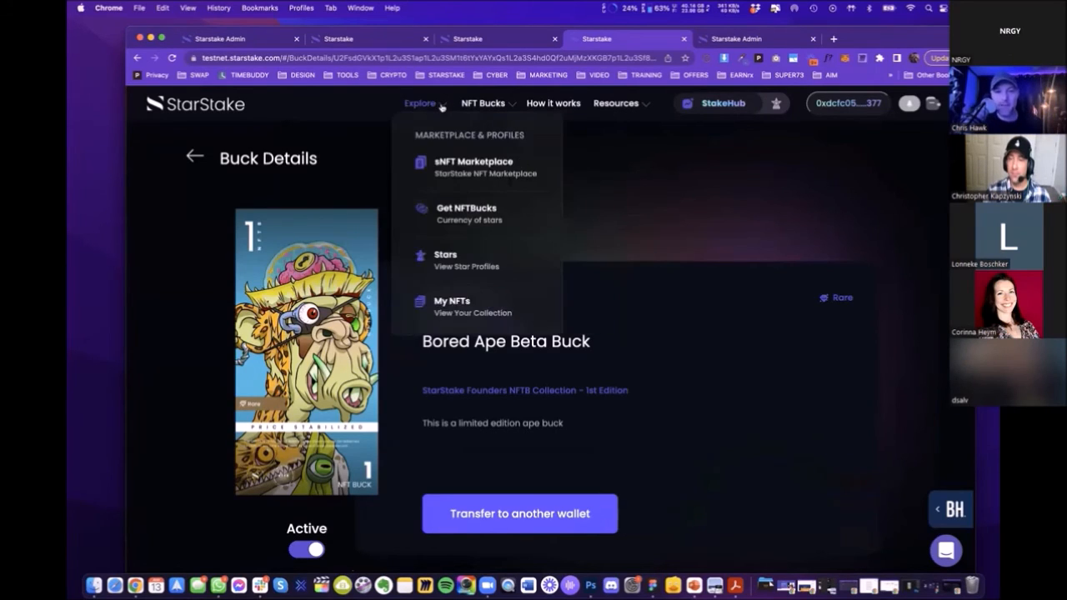
Browse the sNFT Marketplace and open the featured Experts framework sNFT
click(445, 159)
scroll(500, 334, down, 10)
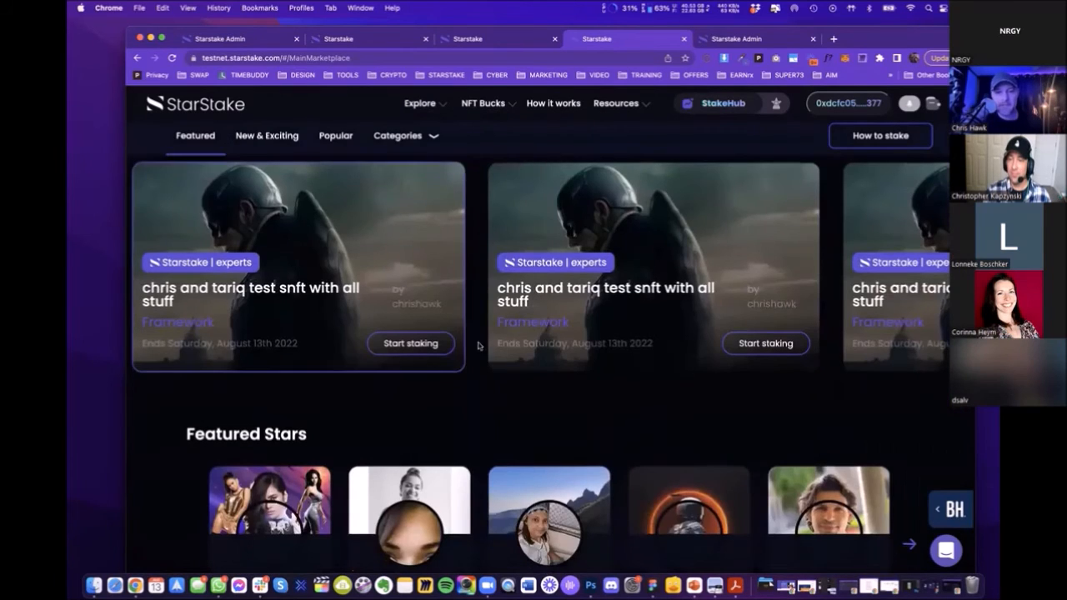
scroll(615, 313, up, 10)
scroll(750, 416, down, 5)
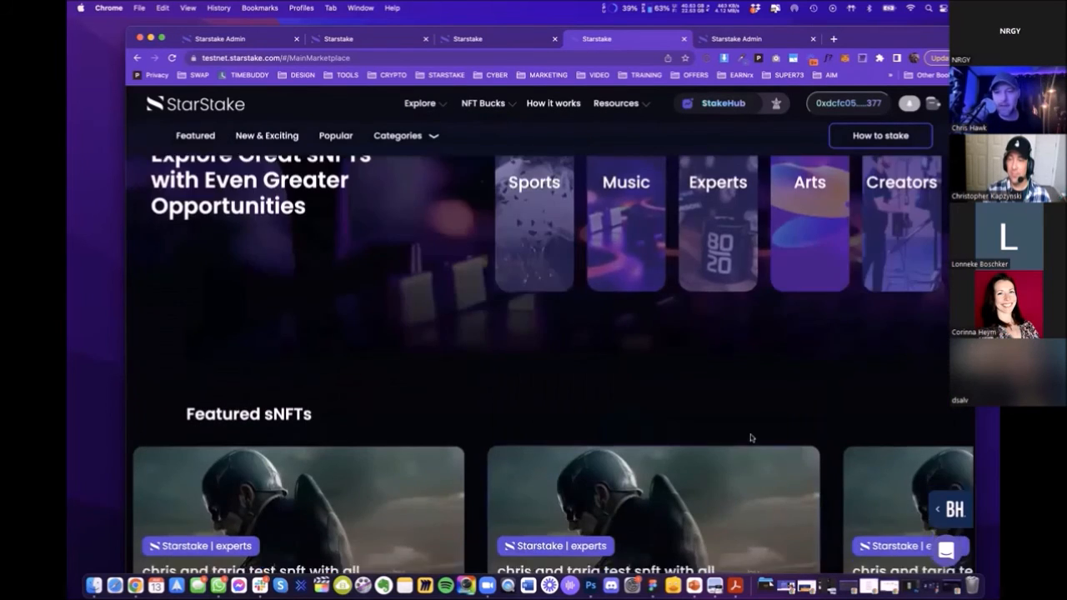
scroll(746, 383, up, 3)
drag(741, 394, 358, 383)
drag(662, 396, 333, 403)
click(614, 400)
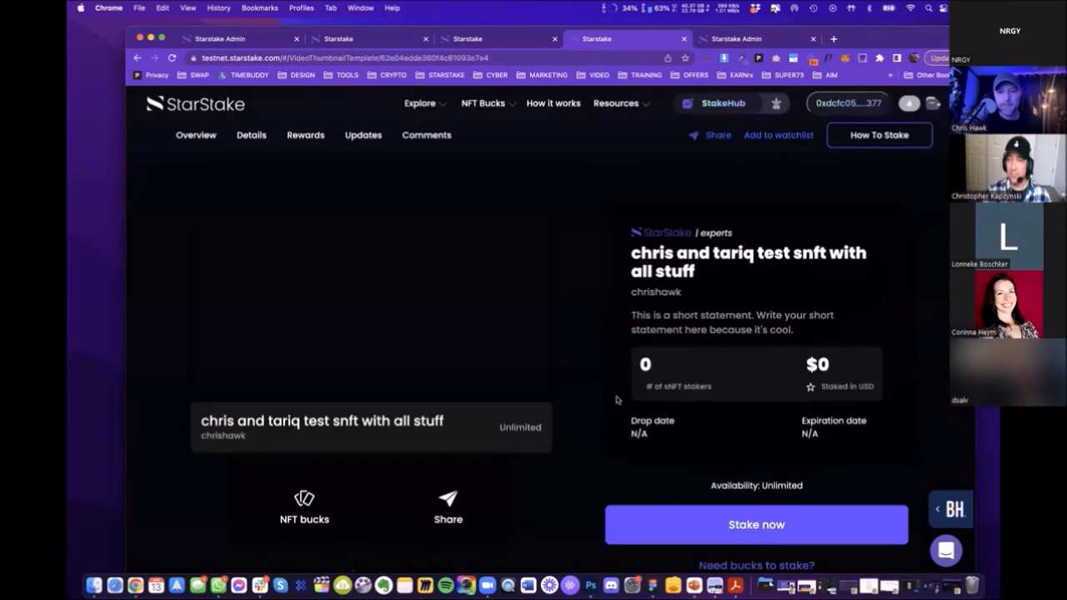
Start staking on this sNFT with a stake-only amount of $1 and continue to payment
click(754, 526)
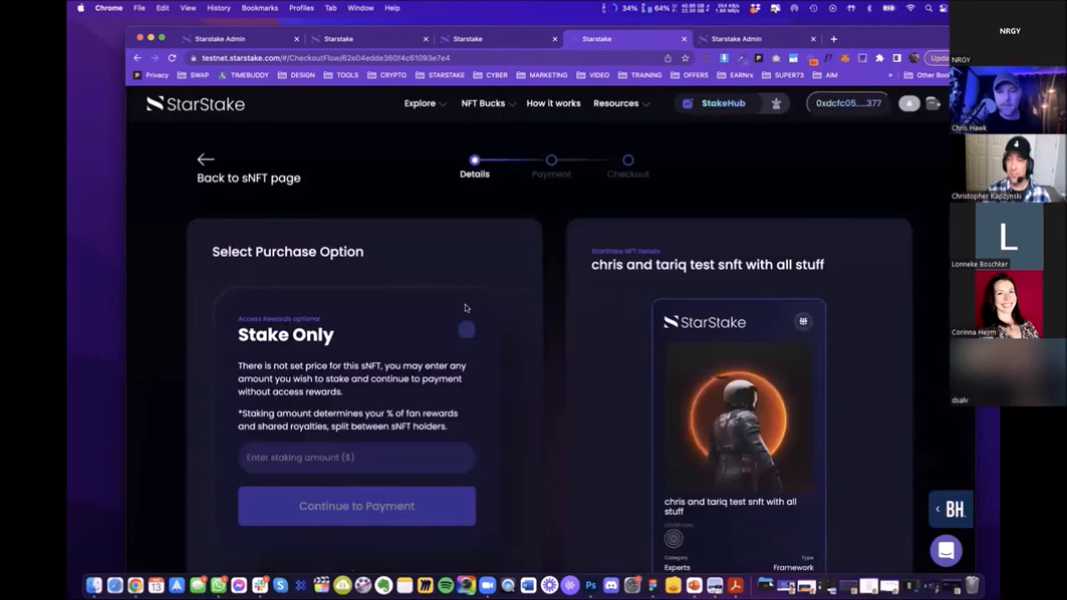
click(365, 457)
text(1)
click(359, 505)
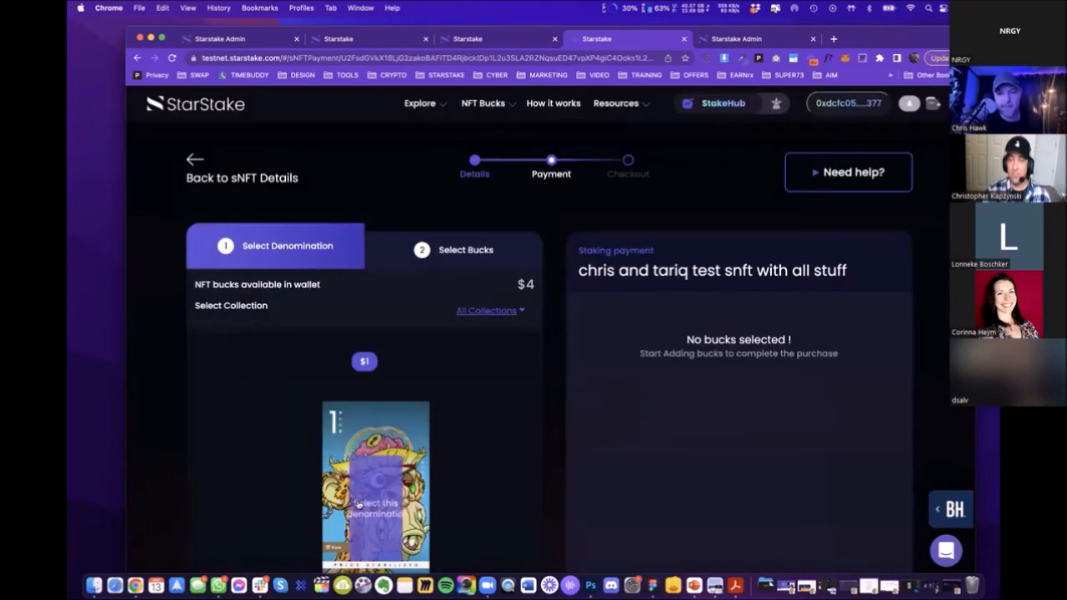
Review the bucks available for the staking payment and select the $1 denomination
scroll(254, 451, down, 3)
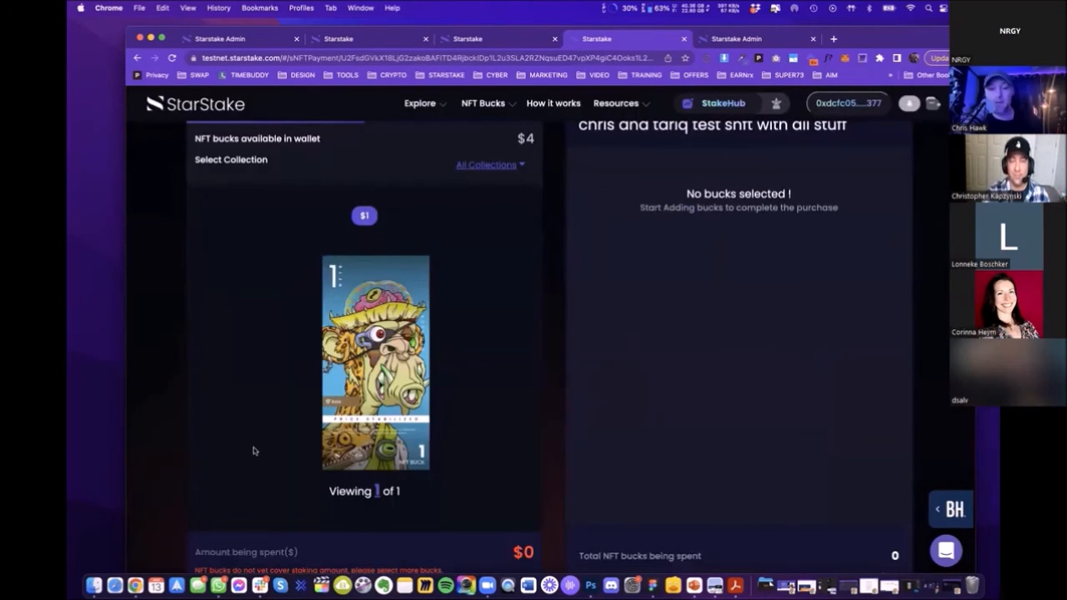
click(463, 165)
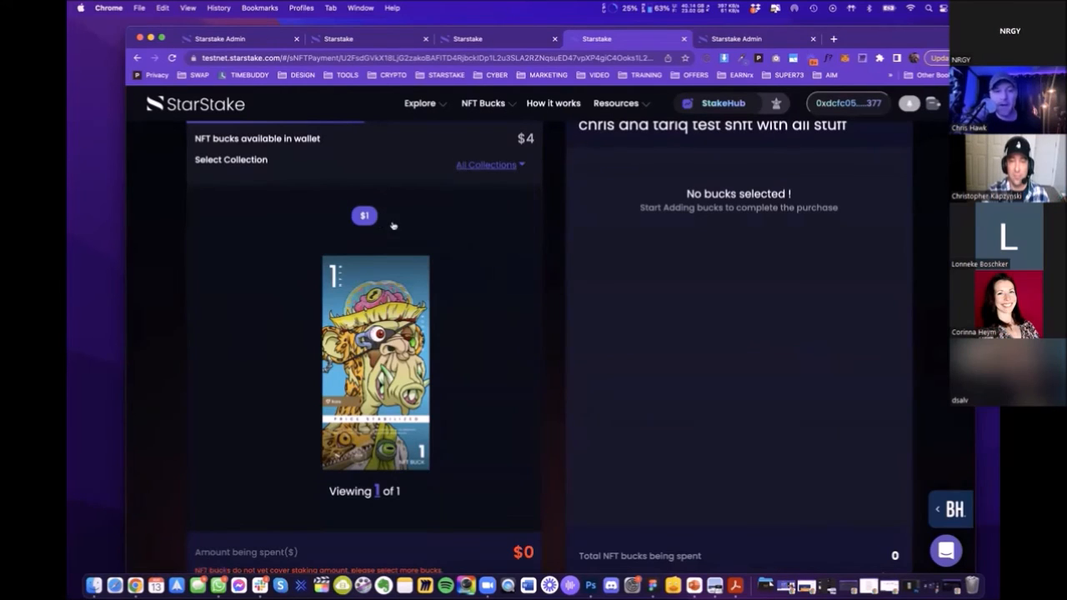
scroll(408, 317, up, 3)
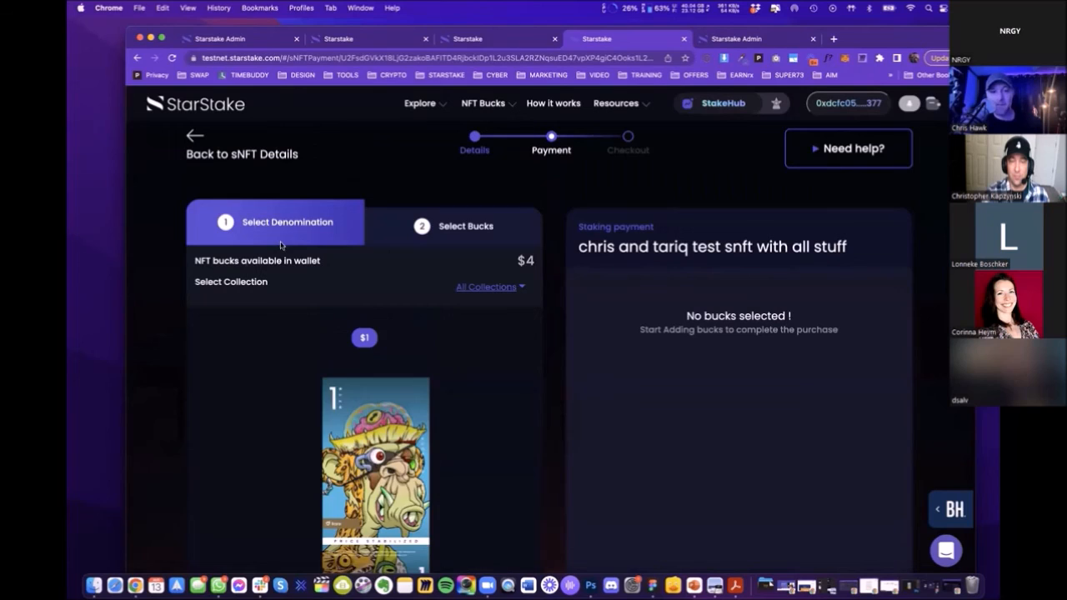
scroll(374, 373, down, 3)
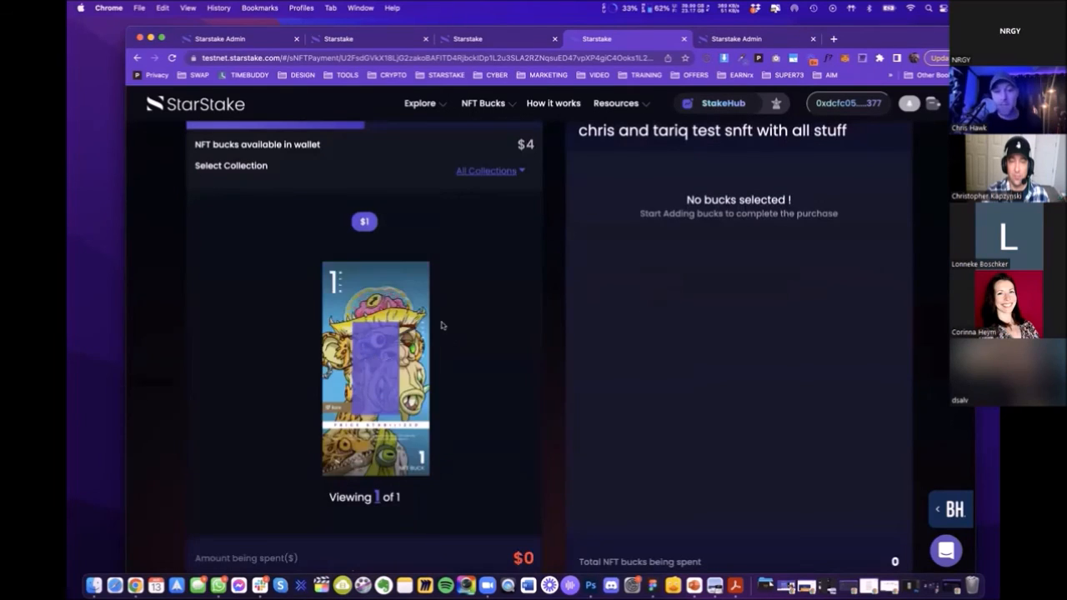
click(372, 359)
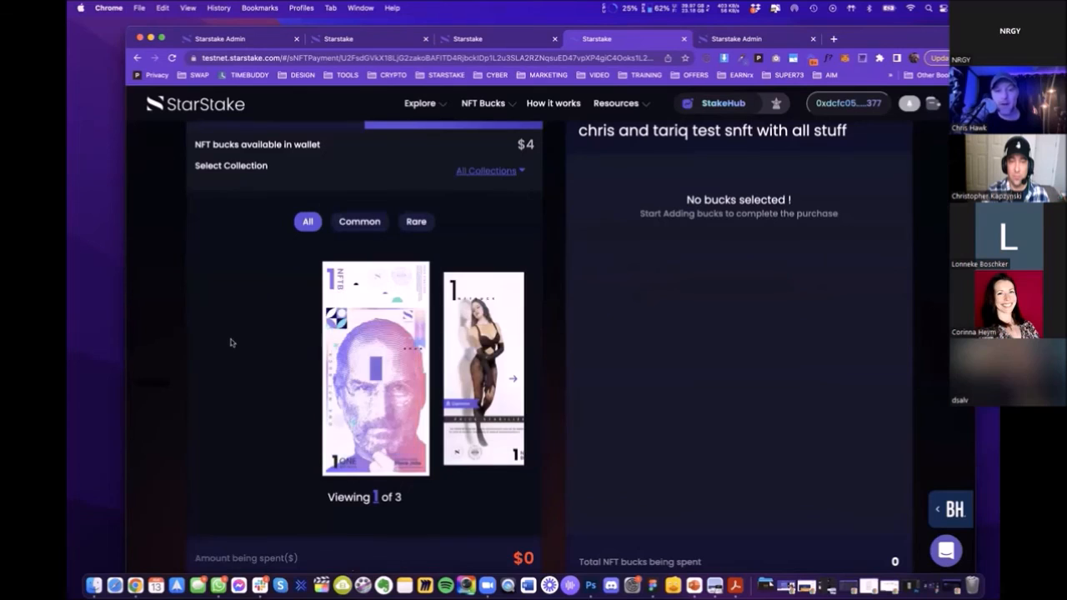
Try the Rare and All filters, browse the $1 bucks, and add the Bored Ape Beta Buck to the staking payment
click(414, 221)
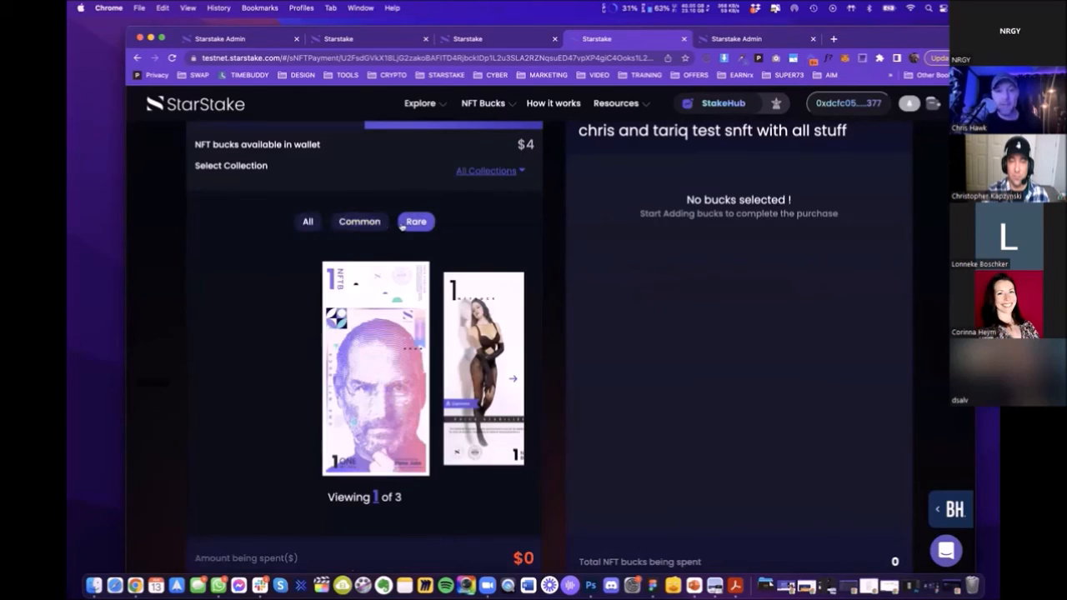
click(300, 220)
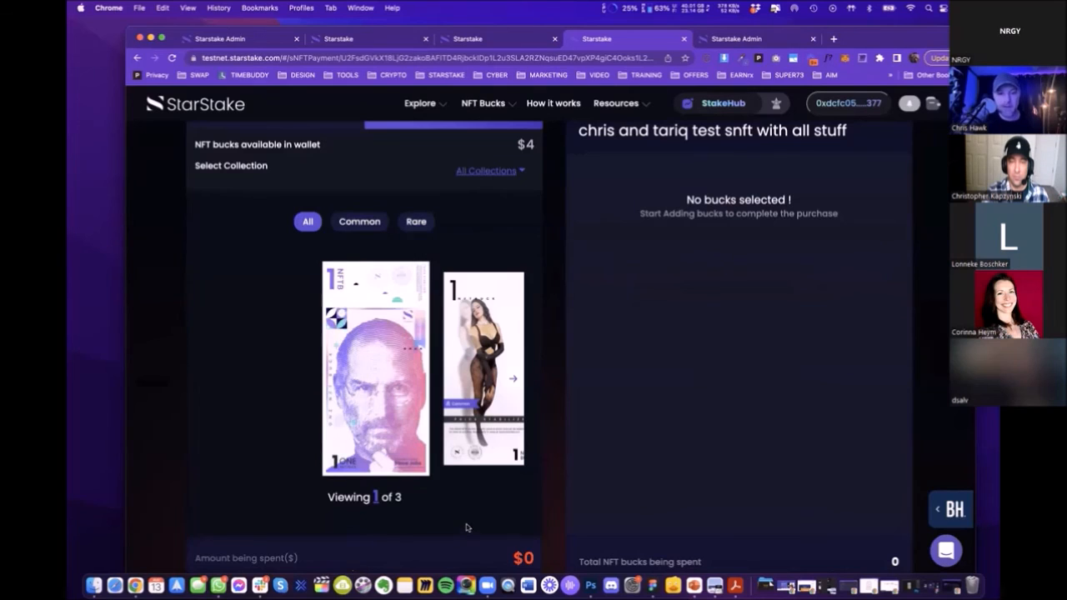
scroll(500, 400, up, 1)
drag(340, 369, 258, 366)
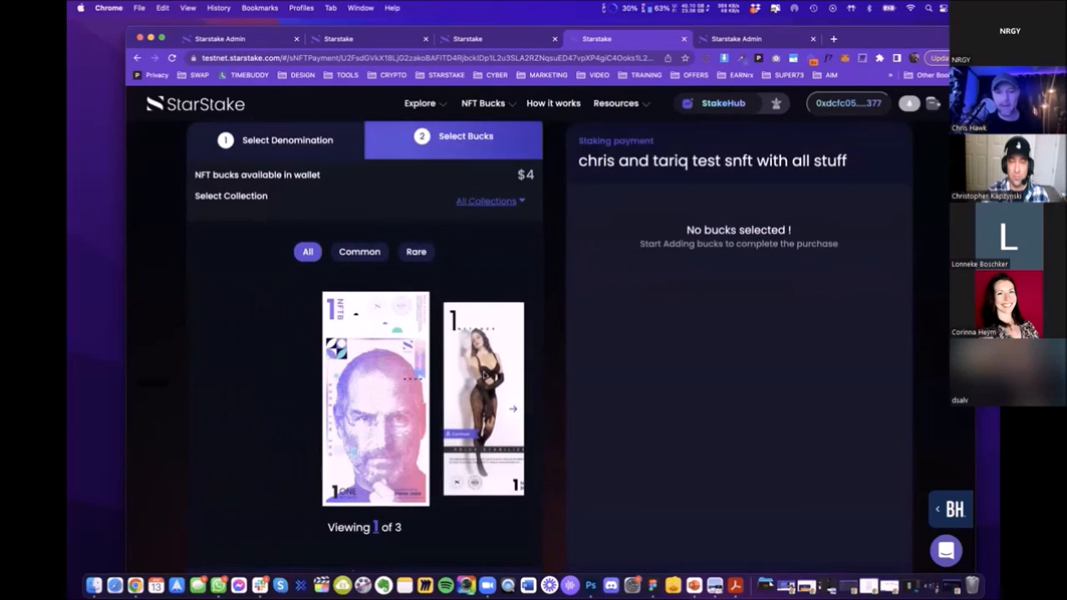
click(513, 409)
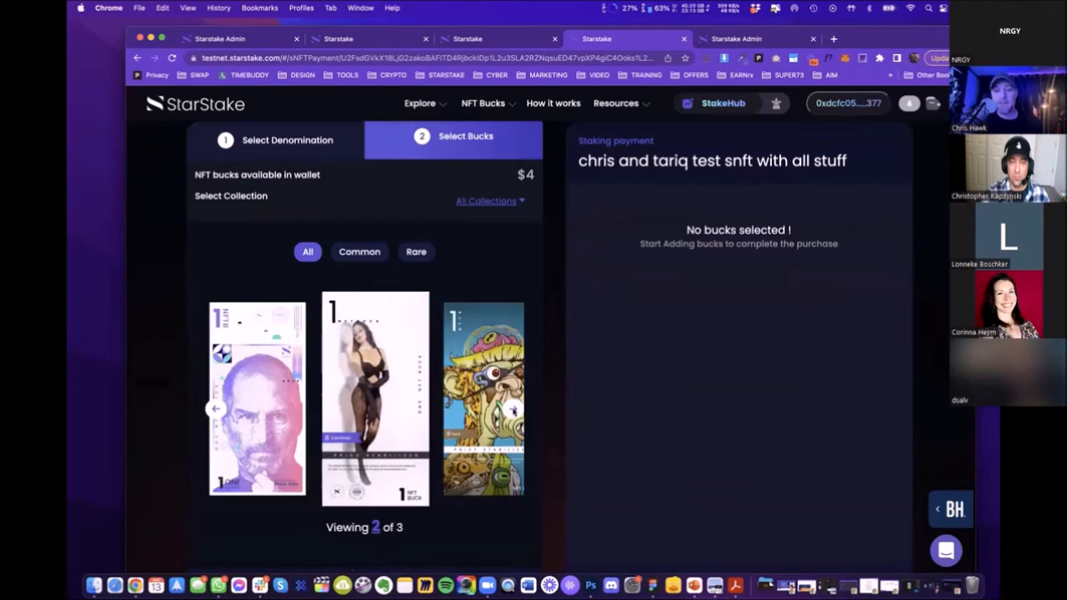
click(512, 410)
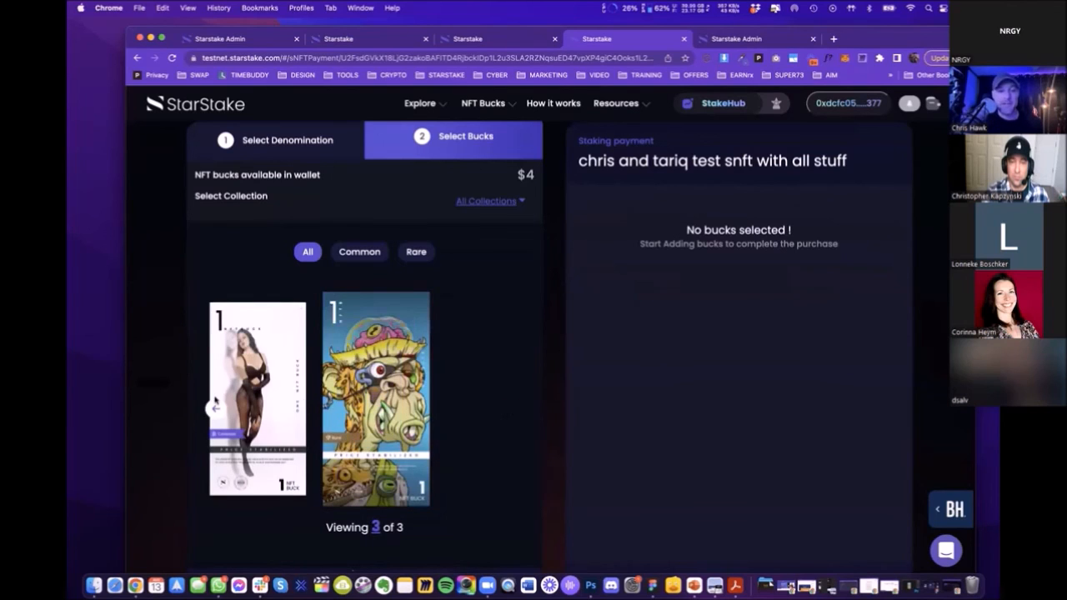
click(421, 367)
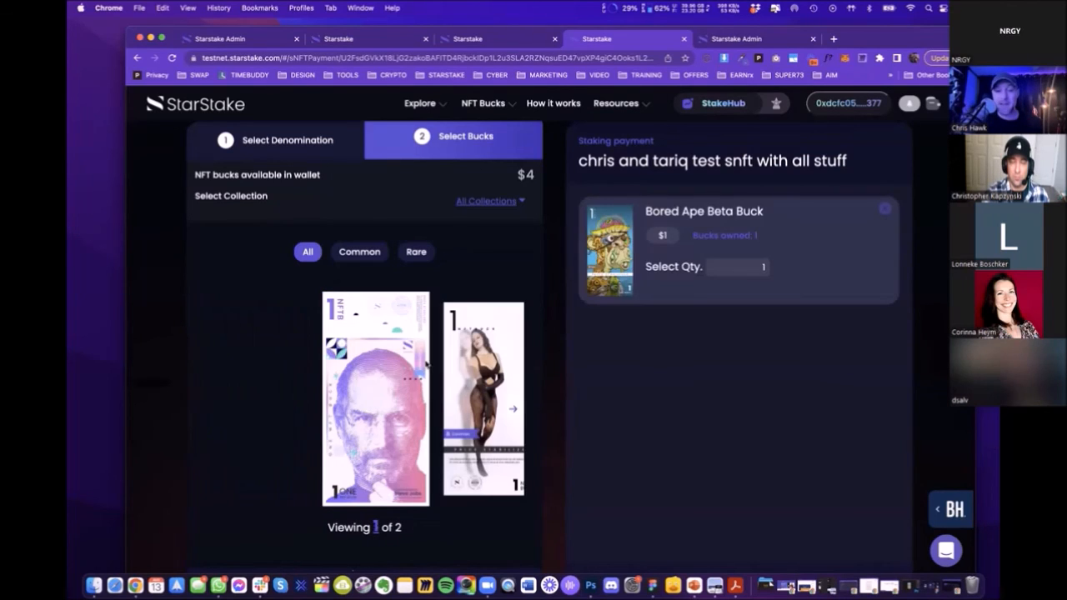
Check the spending totals and remove the Bored Ape Beta Buck from the staking payment
scroll(761, 414, down, 5)
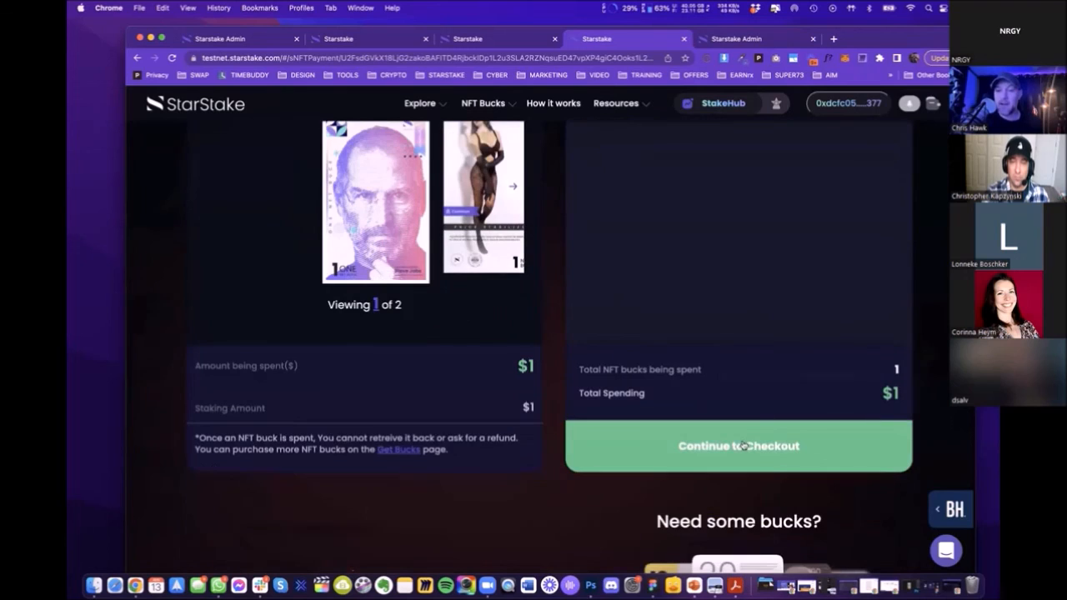
scroll(744, 446, up, 6)
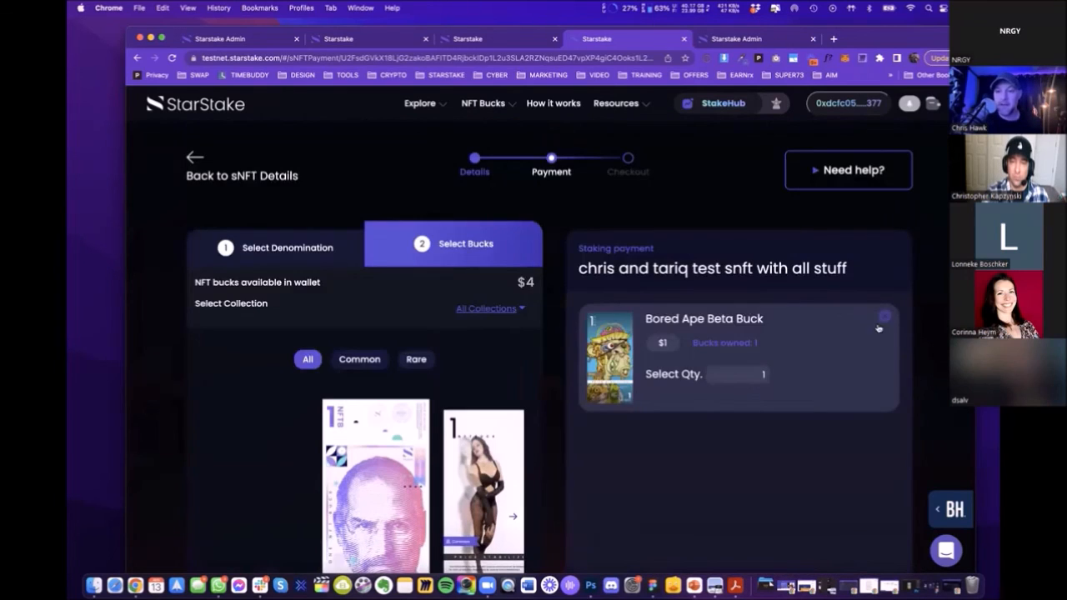
click(885, 318)
scroll(870, 353, down, 5)
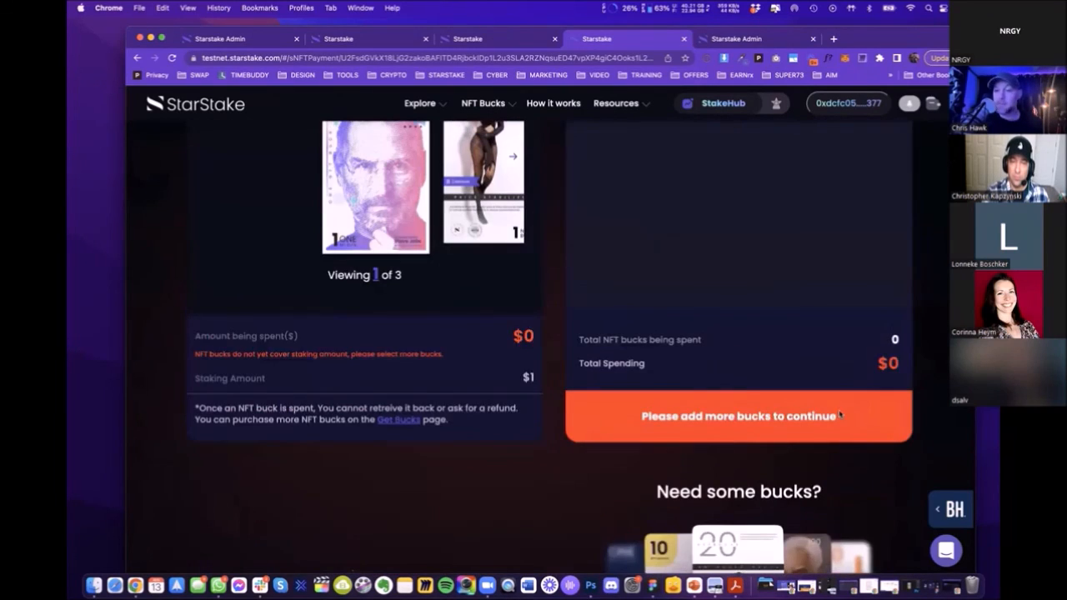
Add the Steve Jobs Limited Edition Founders NFT Buck to the staking payment and continue to checkout
scroll(693, 402, up, 5)
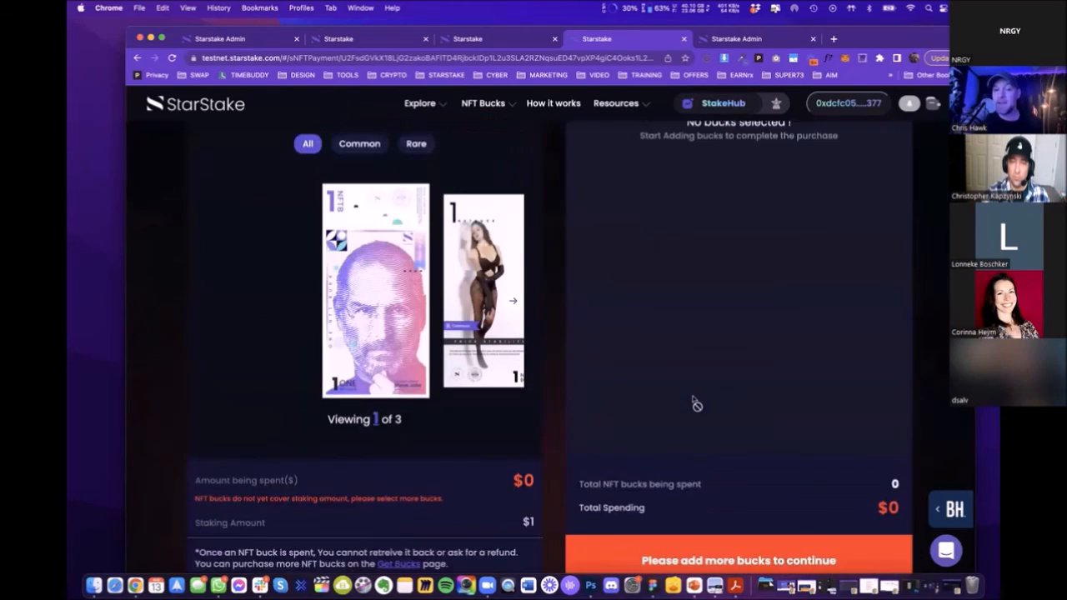
click(377, 421)
scroll(805, 374, down, 4)
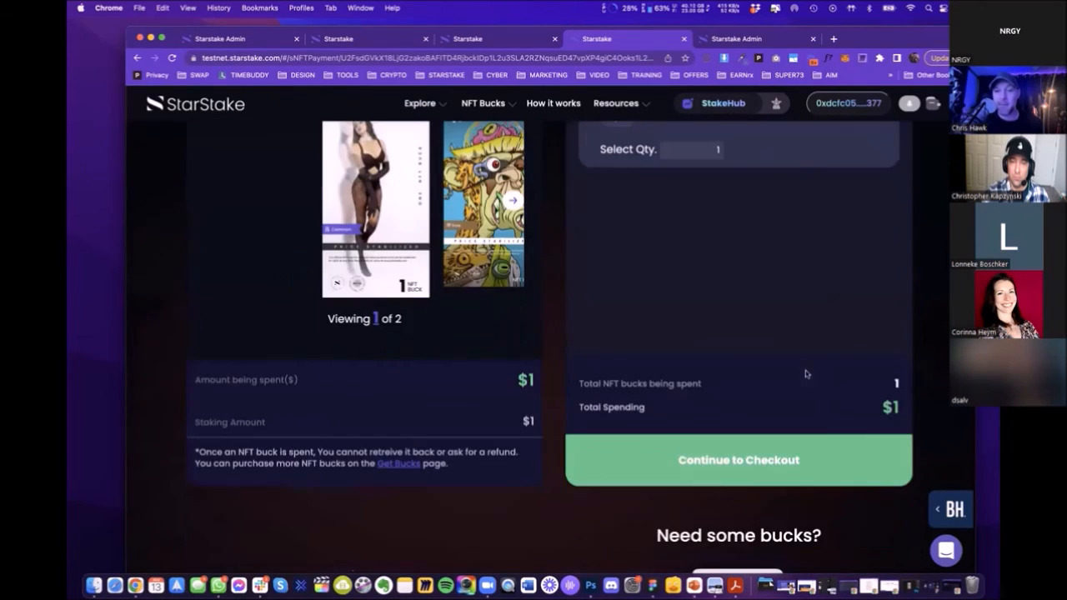
click(791, 461)
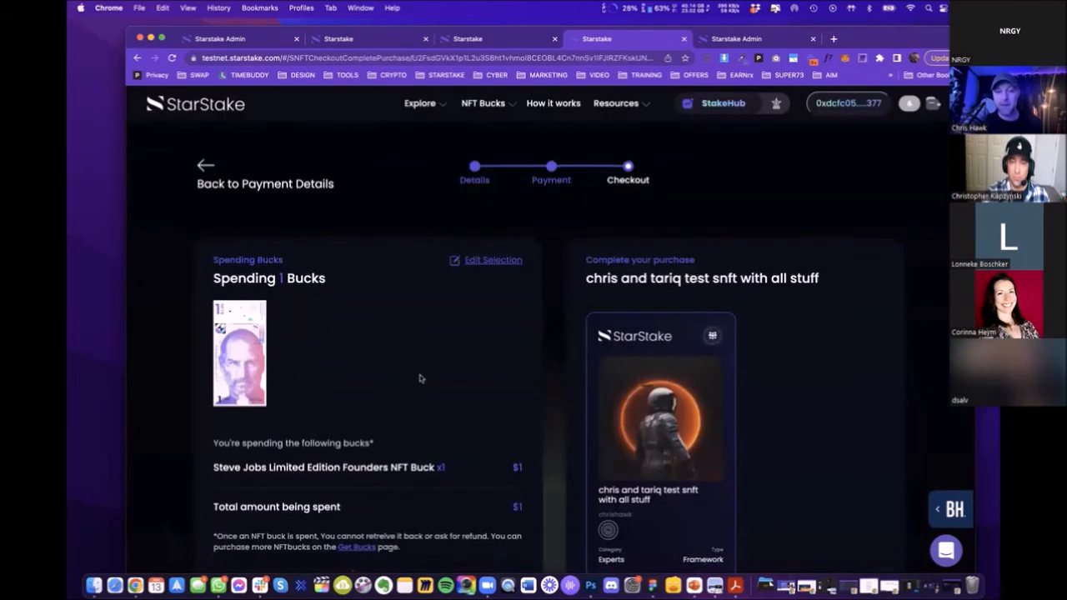
Review the bucks being spent and agree to the StarStake terms and conditions and the license agreement
scroll(418, 375, down, 2)
scroll(577, 495, down, 1)
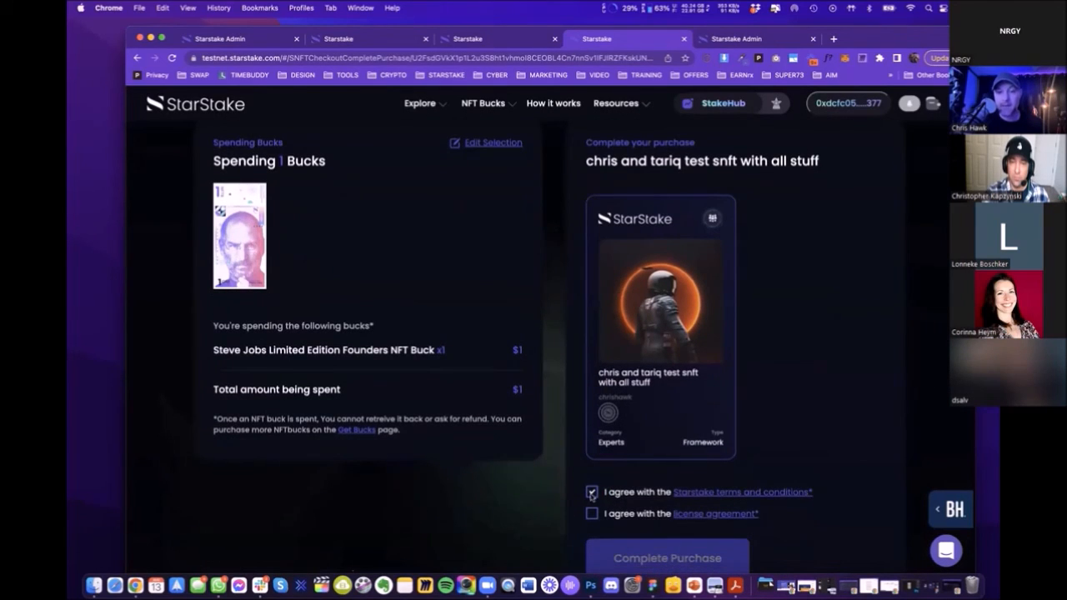
click(591, 511)
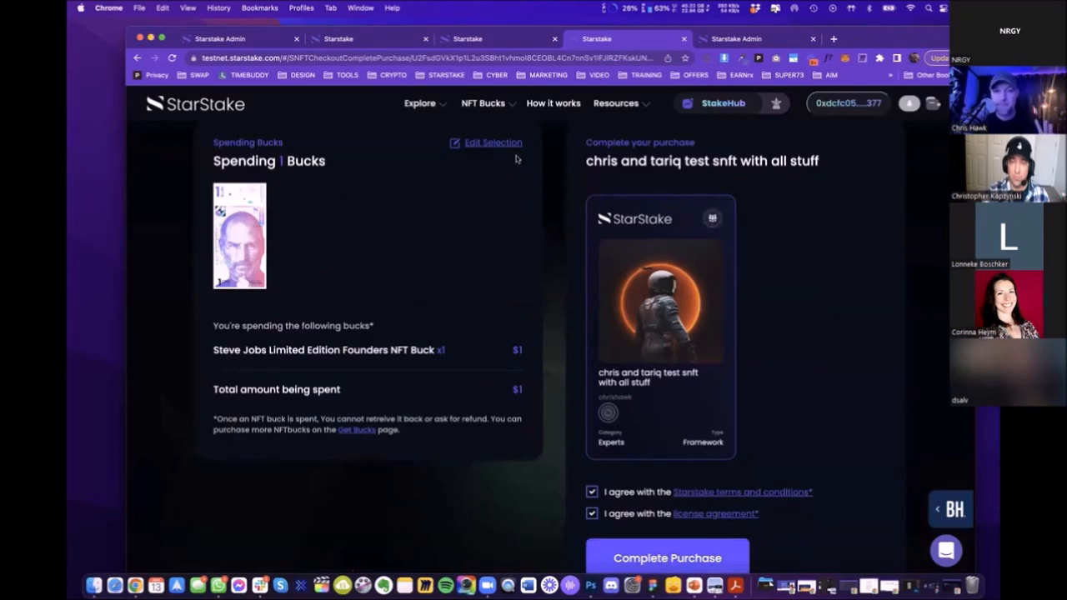
Leave the staking checkout without completing the purchase and open the Get Bucks marketplace page
scroll(435, 335, up, 3)
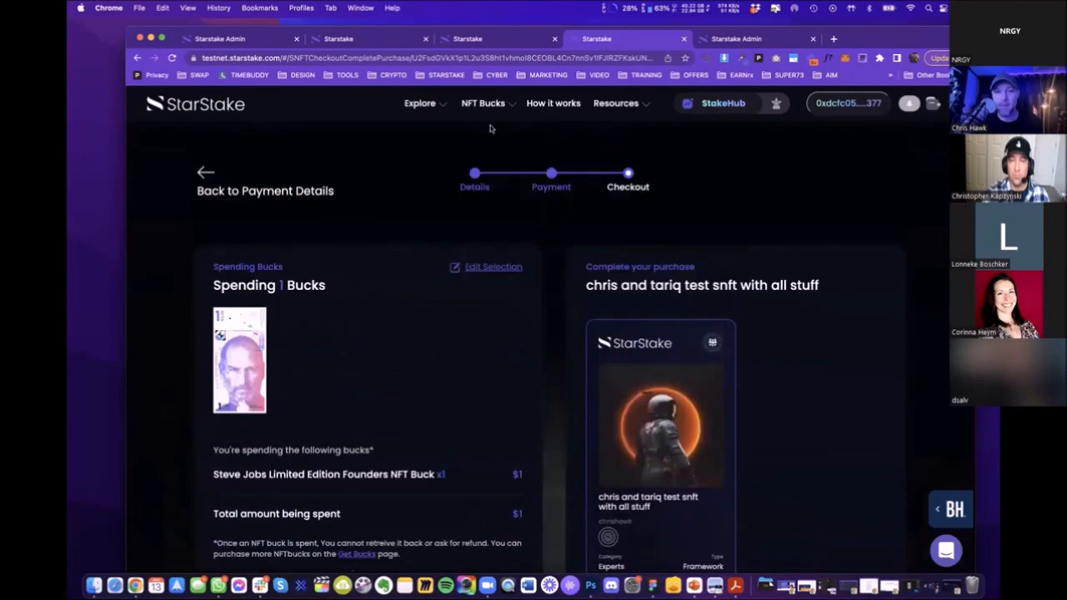
mouse_move(493, 107)
click(508, 164)
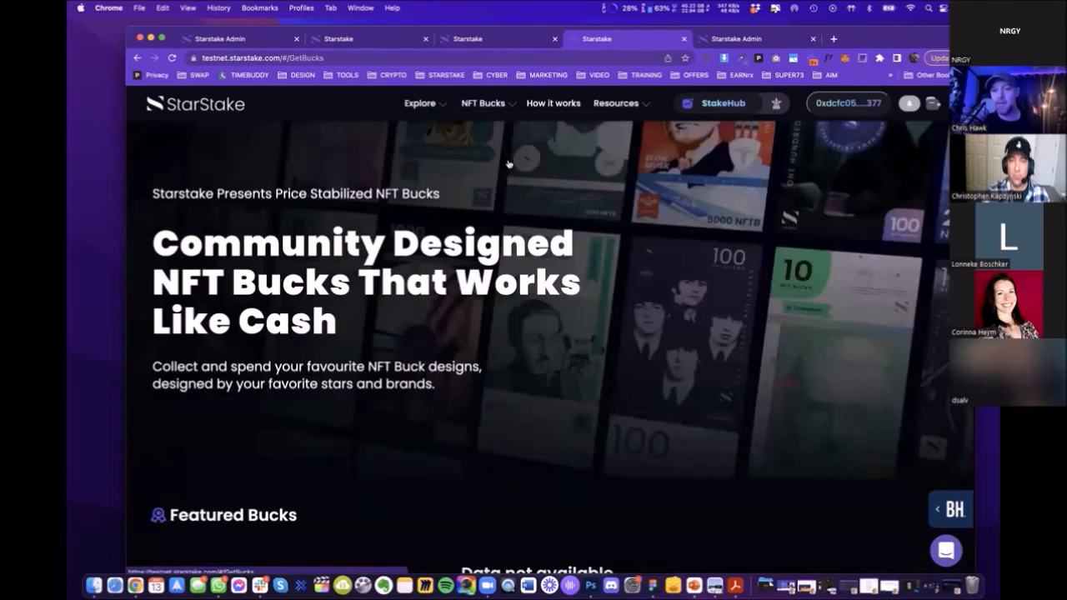